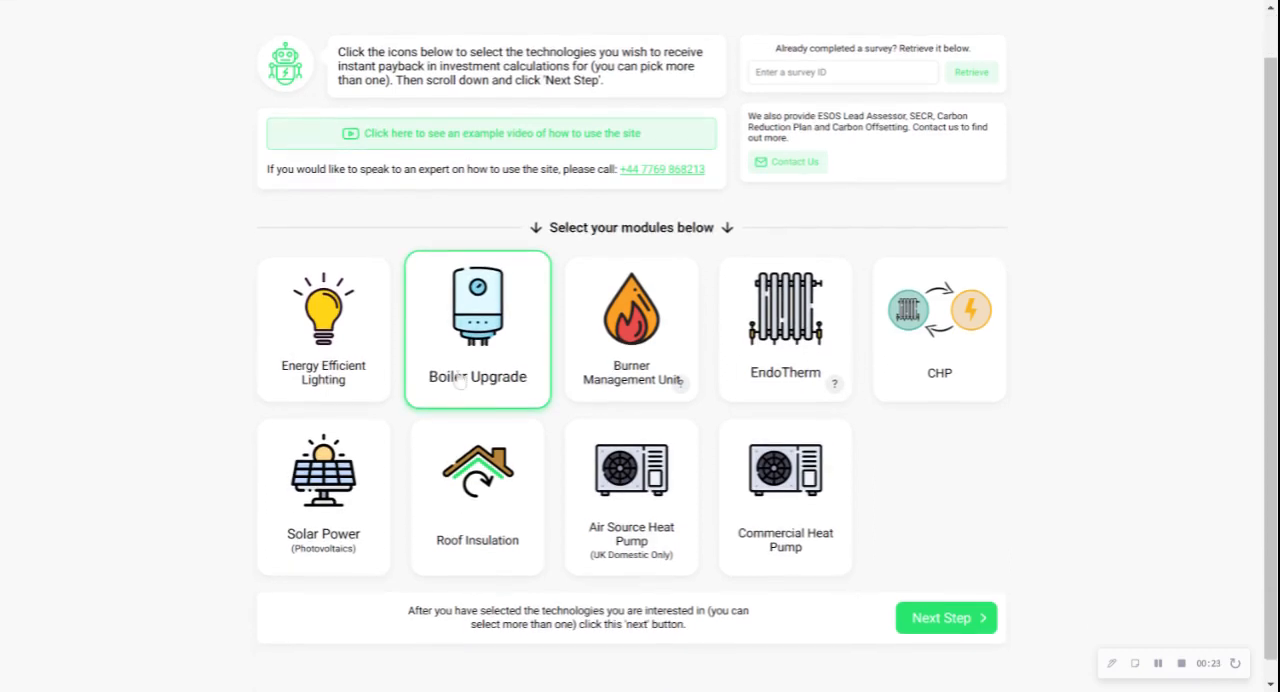
pyautogui.click(349, 346)
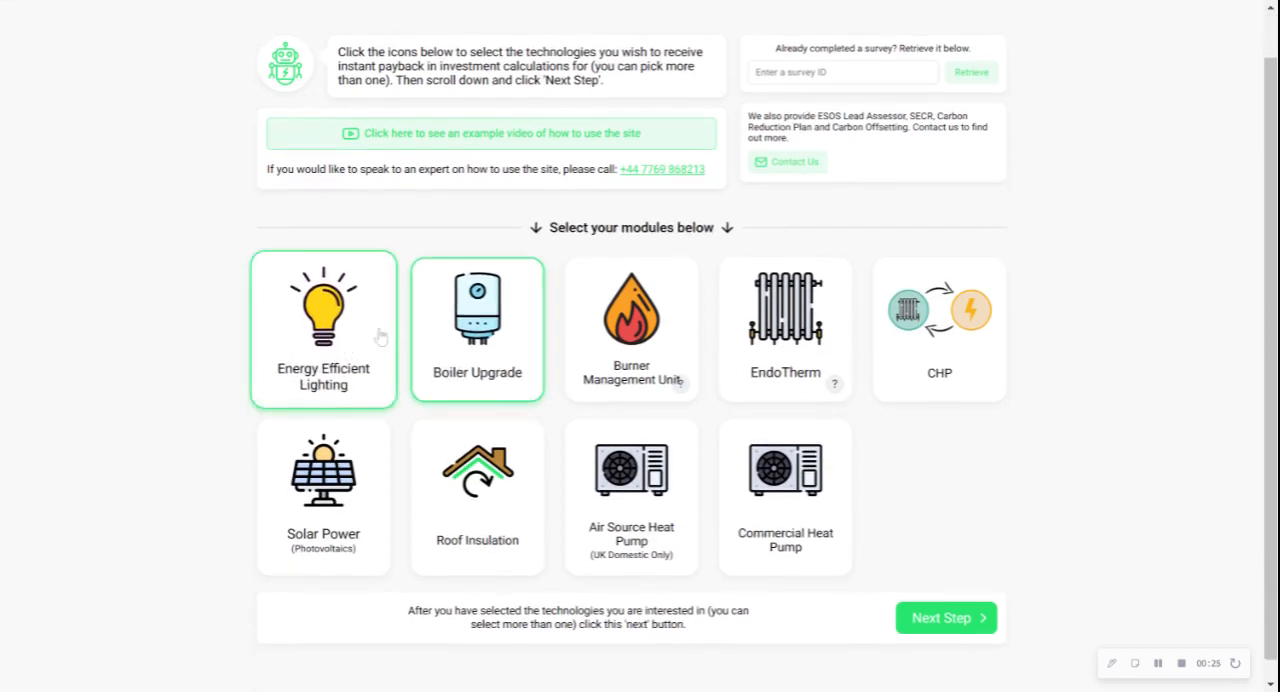
pyautogui.click(511, 315)
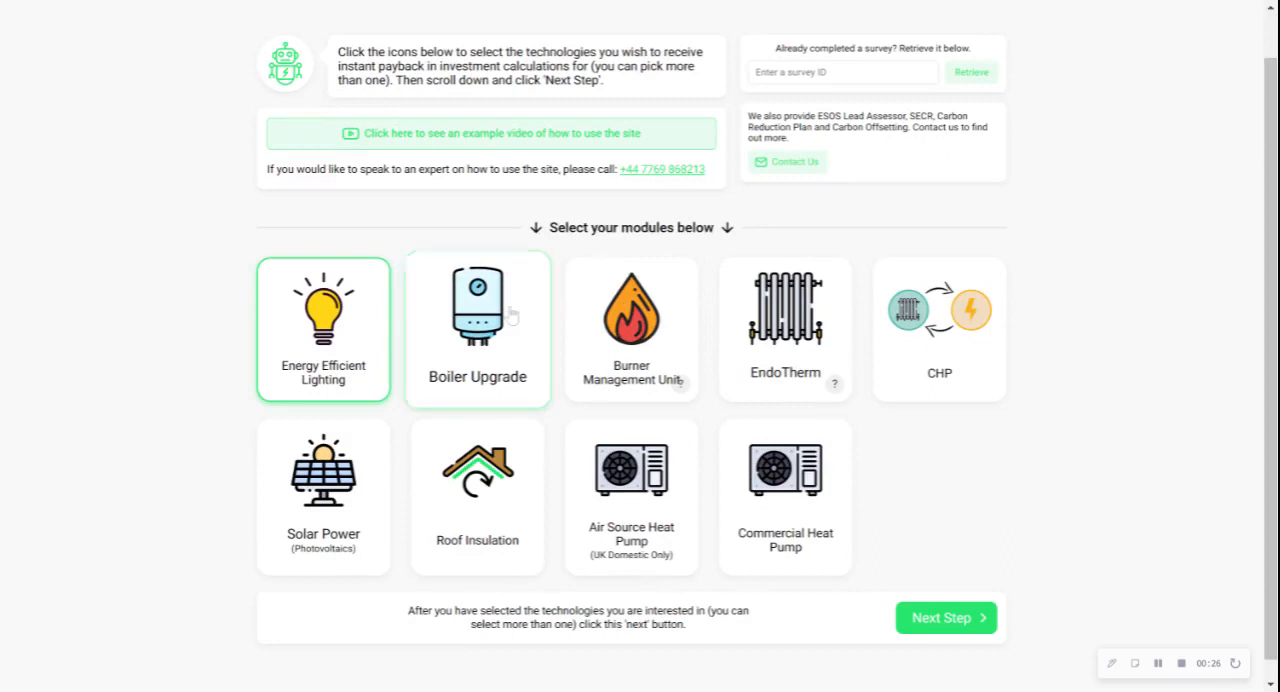
pyautogui.click(362, 320)
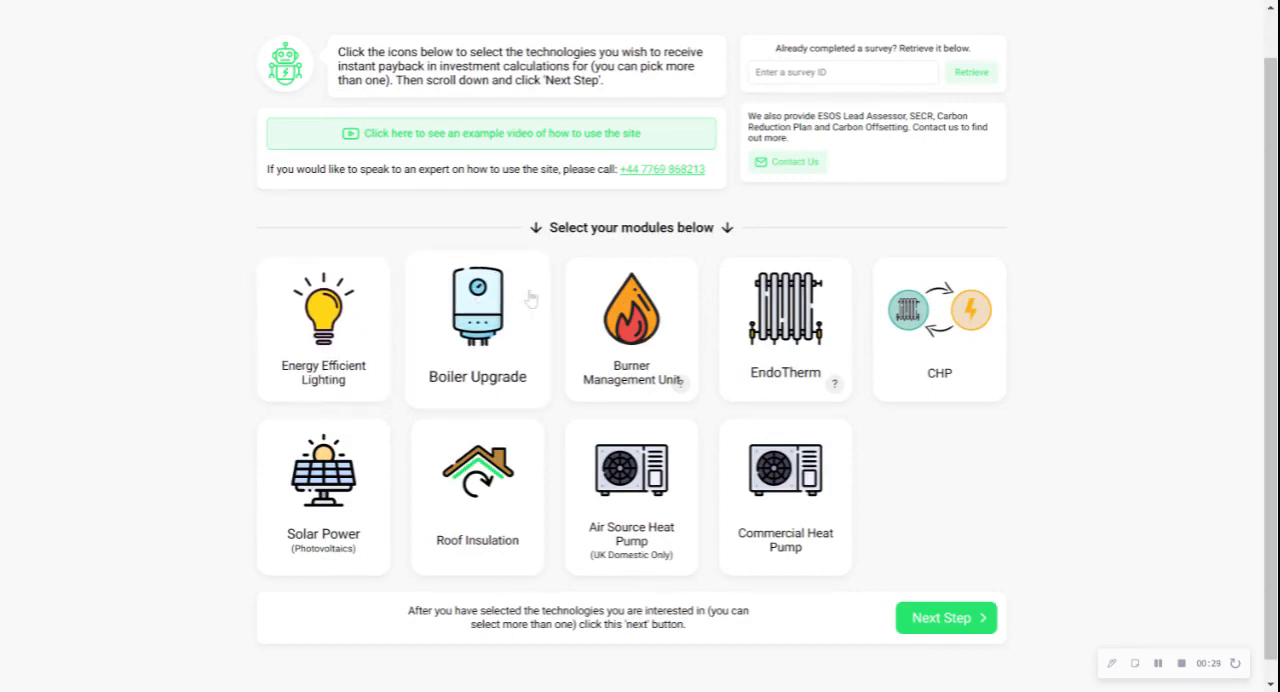
pyautogui.click(937, 625)
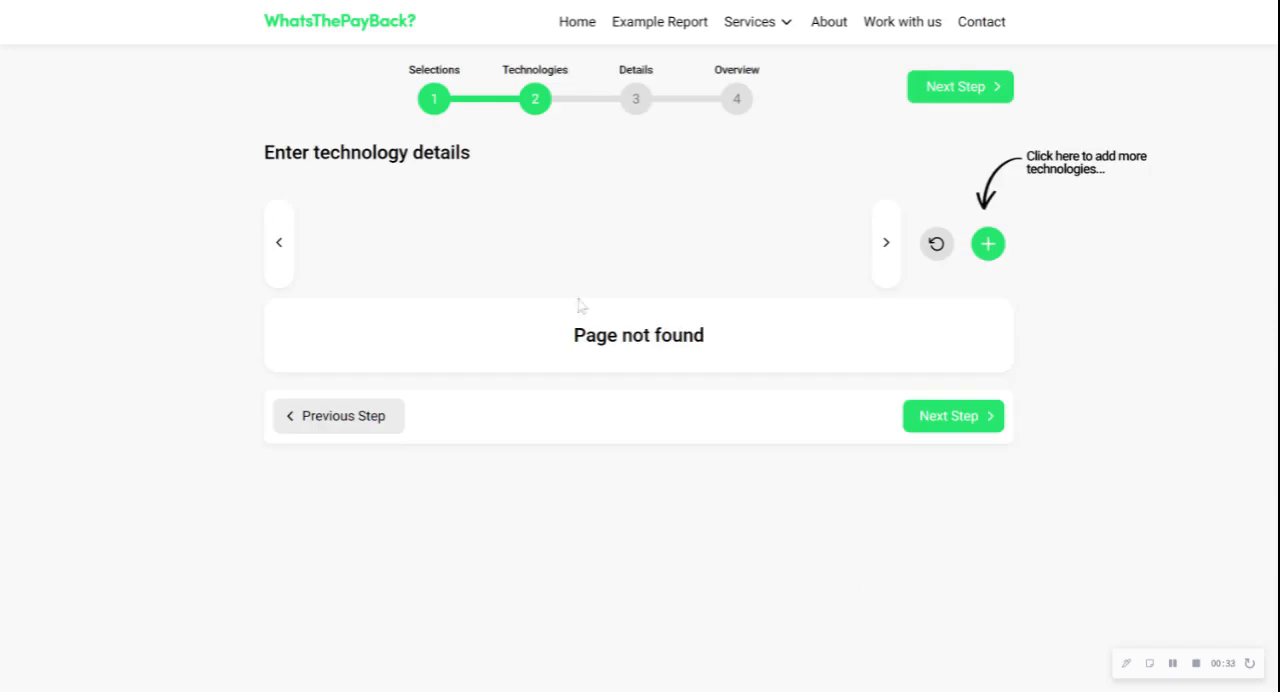
pyautogui.click(359, 422)
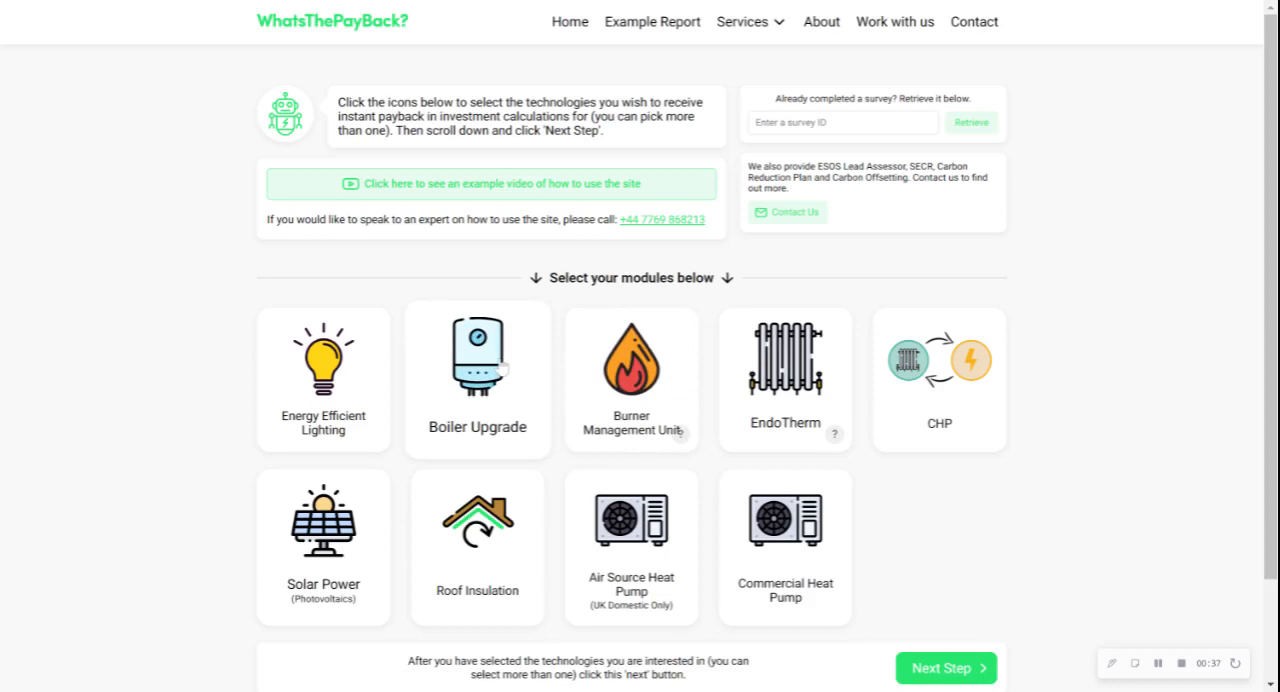
# Select the Boiler Upgrade module and start a new existing boiler entry in its technology details
pyautogui.click(502, 369)
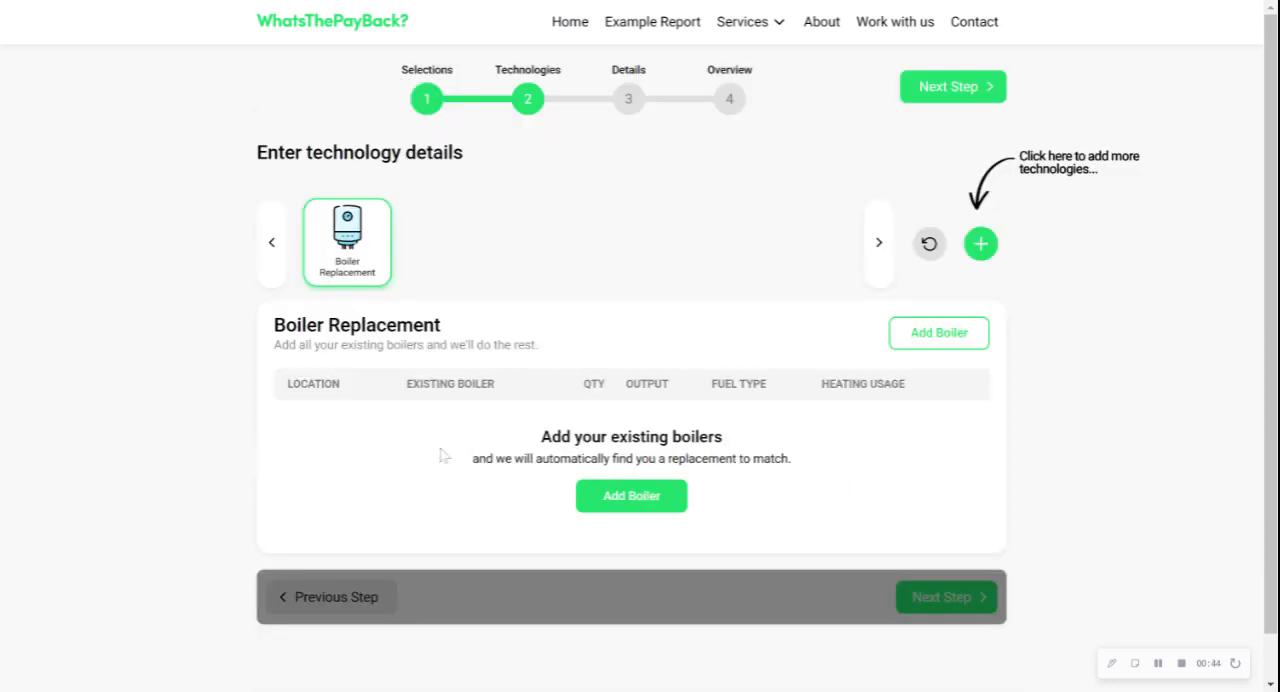
pyautogui.scroll(-1, 600, 456)
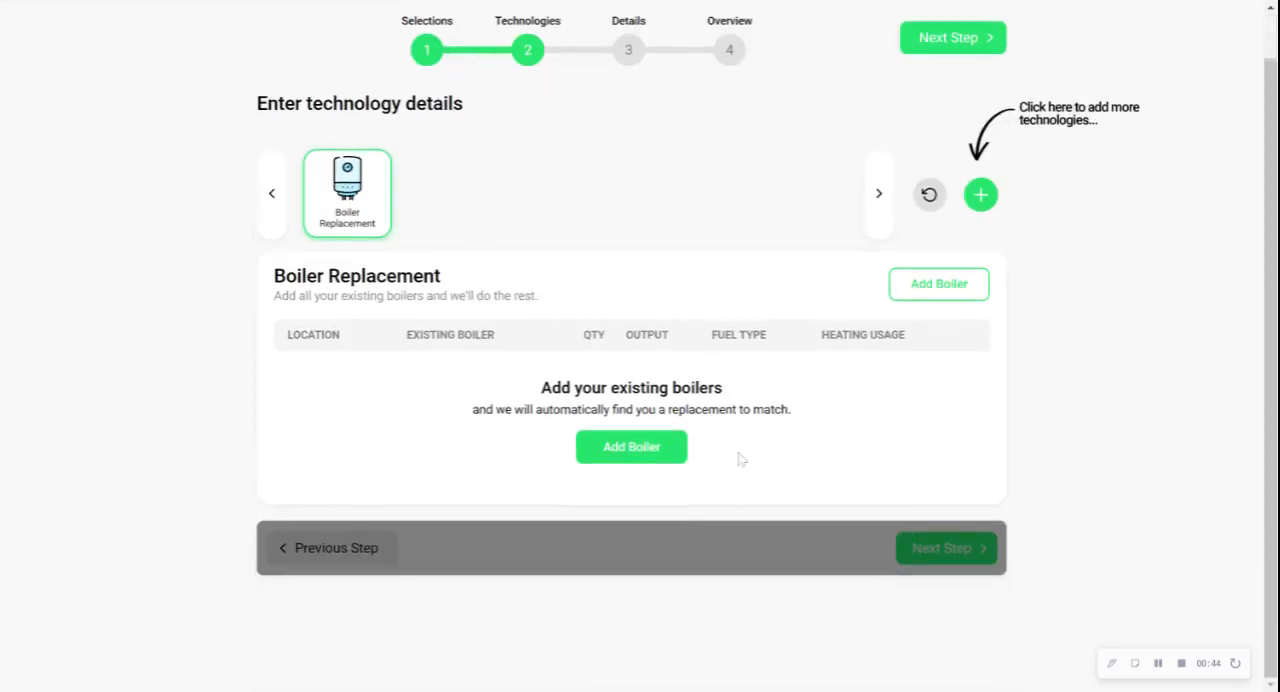
pyautogui.click(632, 448)
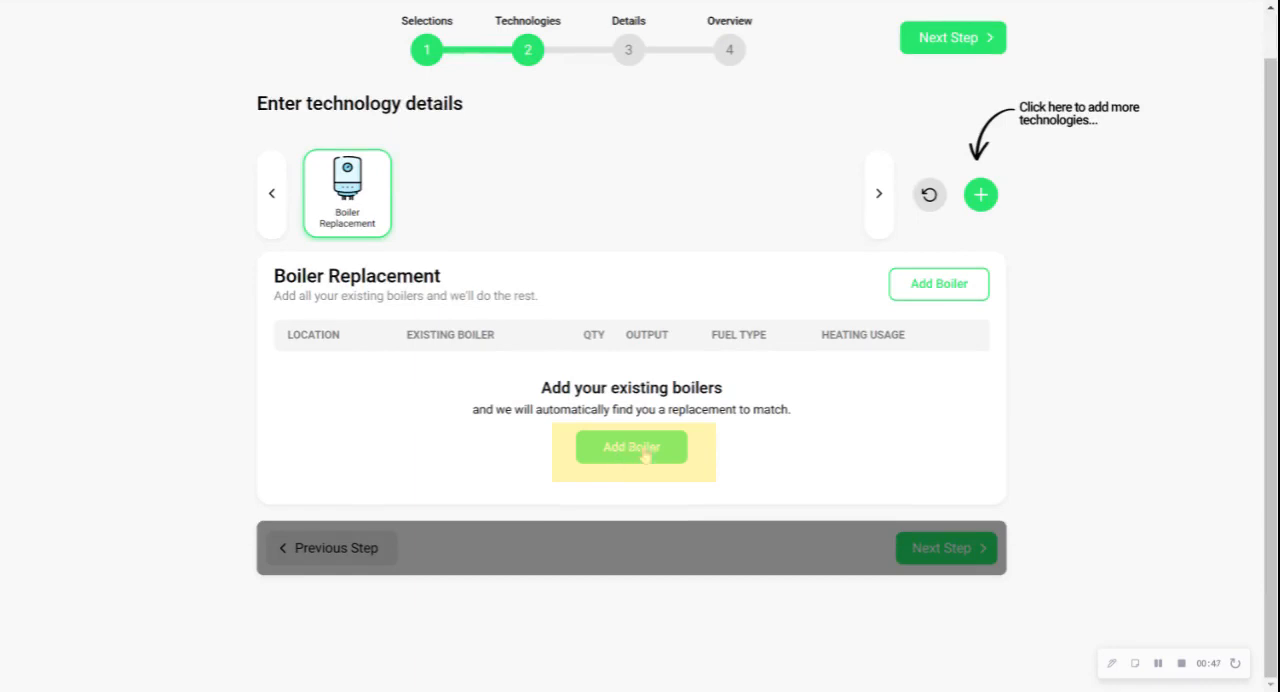
pyautogui.scroll(-2, 601, 454)
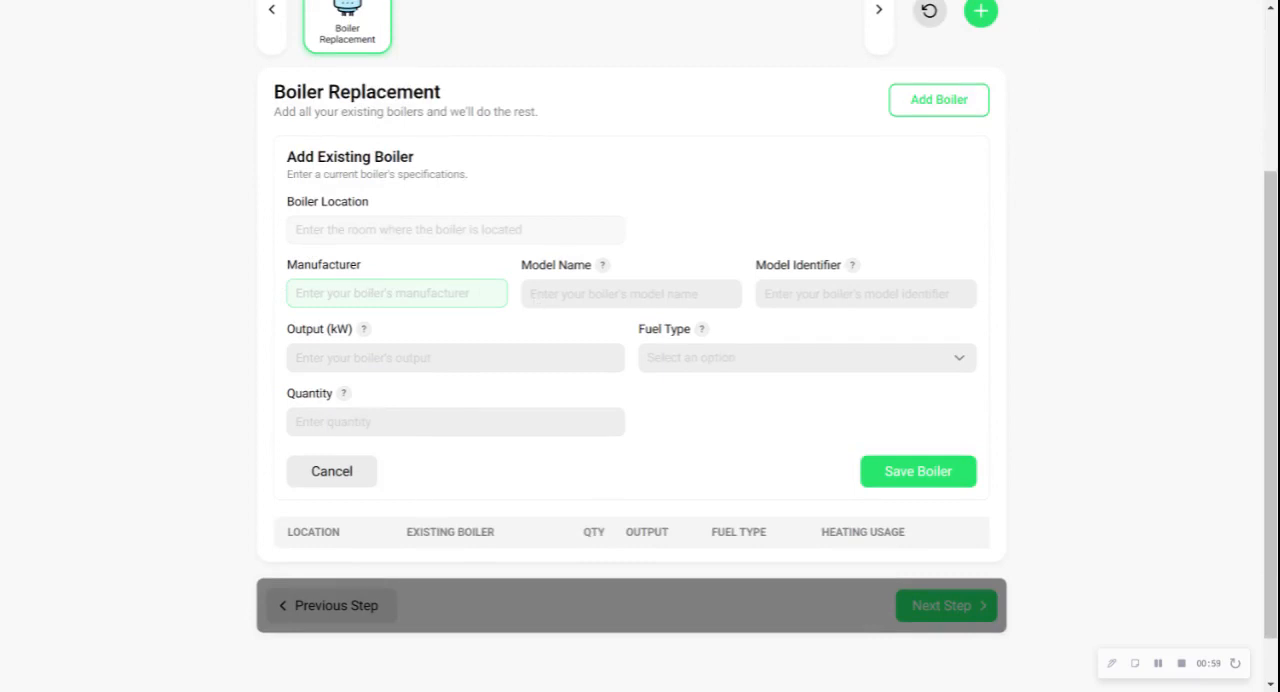
# Specify the existing boiler as manufacturer Baxi Heating, model name Wm and model identifier 281rs
pyautogui.click(318, 337)
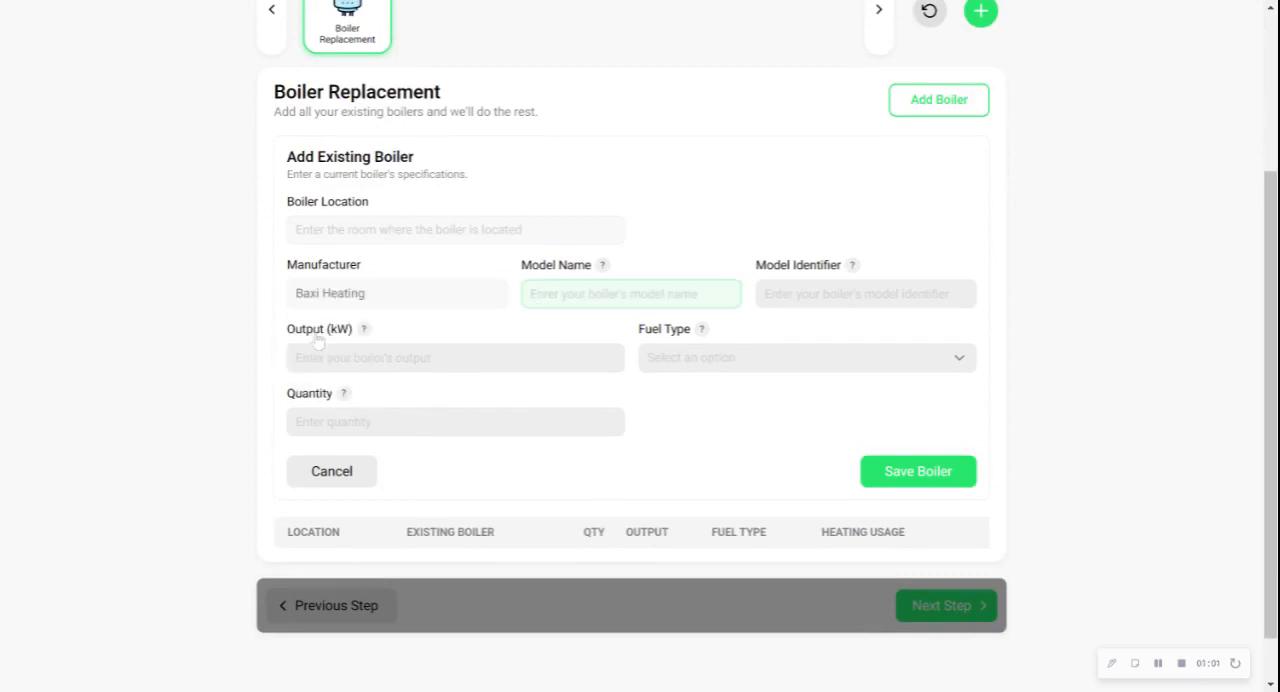
pyautogui.click(530, 293)
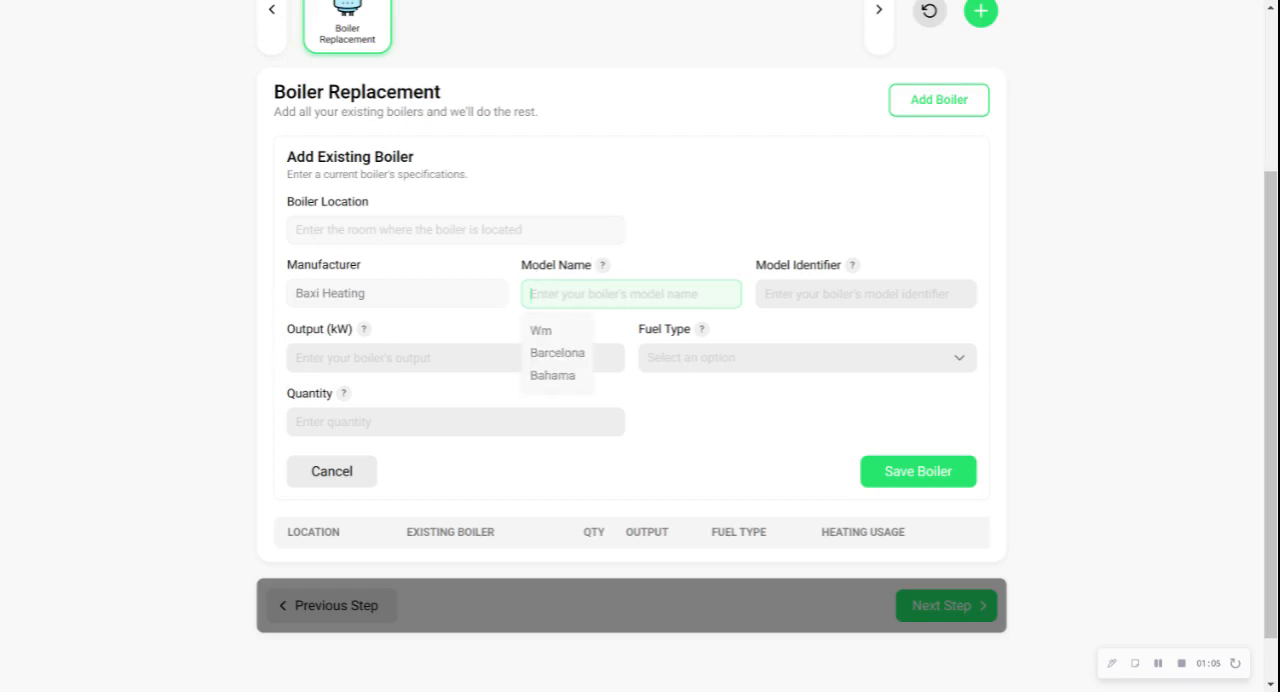
pyautogui.click(541, 331)
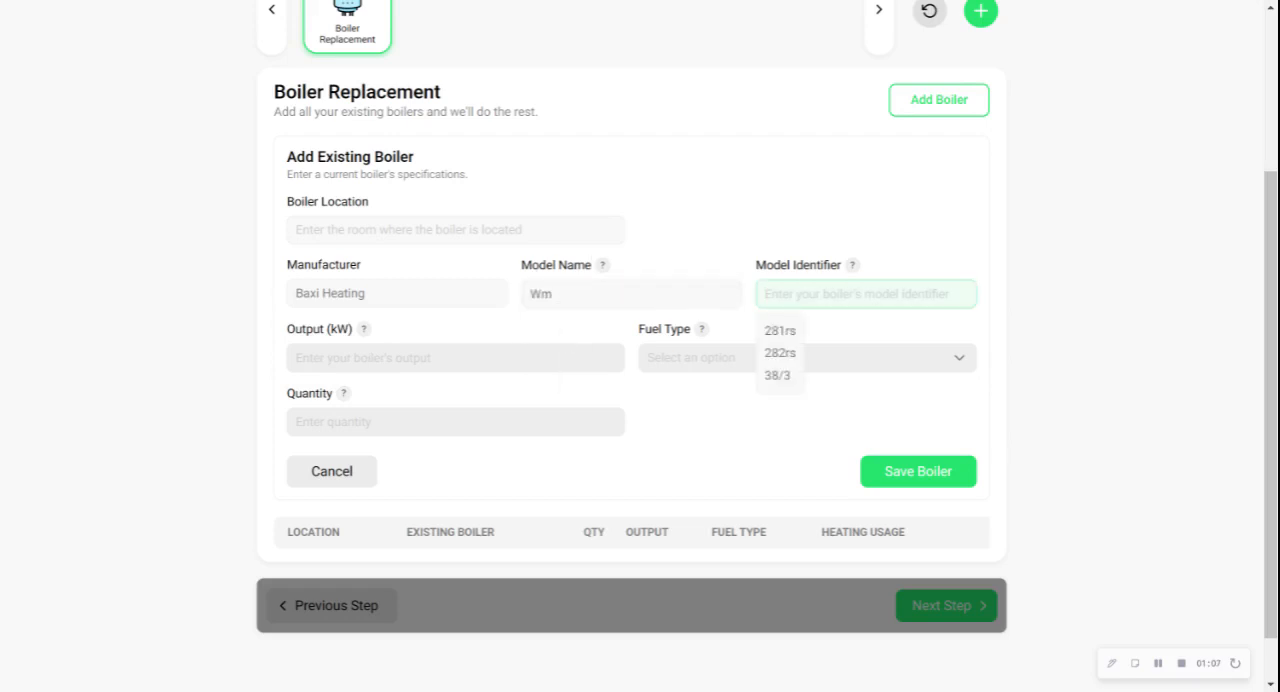
pyautogui.click(780, 333)
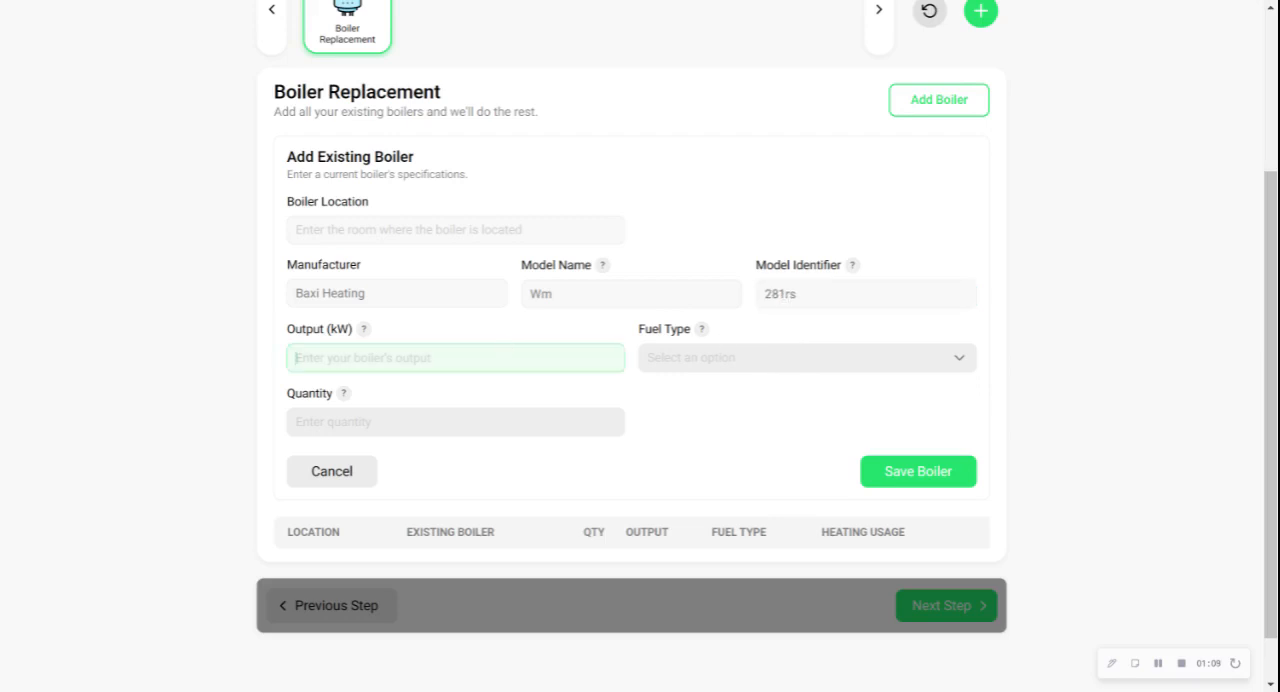
# Give the boiler an output of 8.2 kW, fuel type Mains Gas and quantity 1, and save it
pyautogui.click(305, 394)
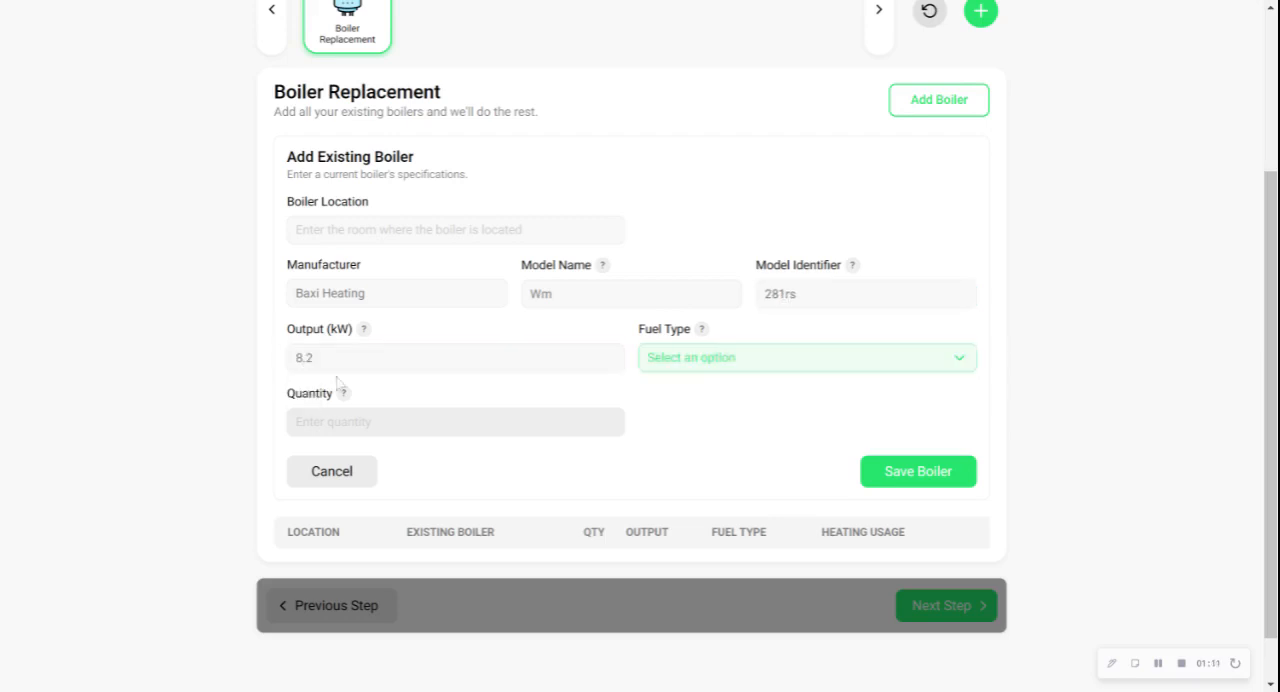
pyautogui.click(703, 367)
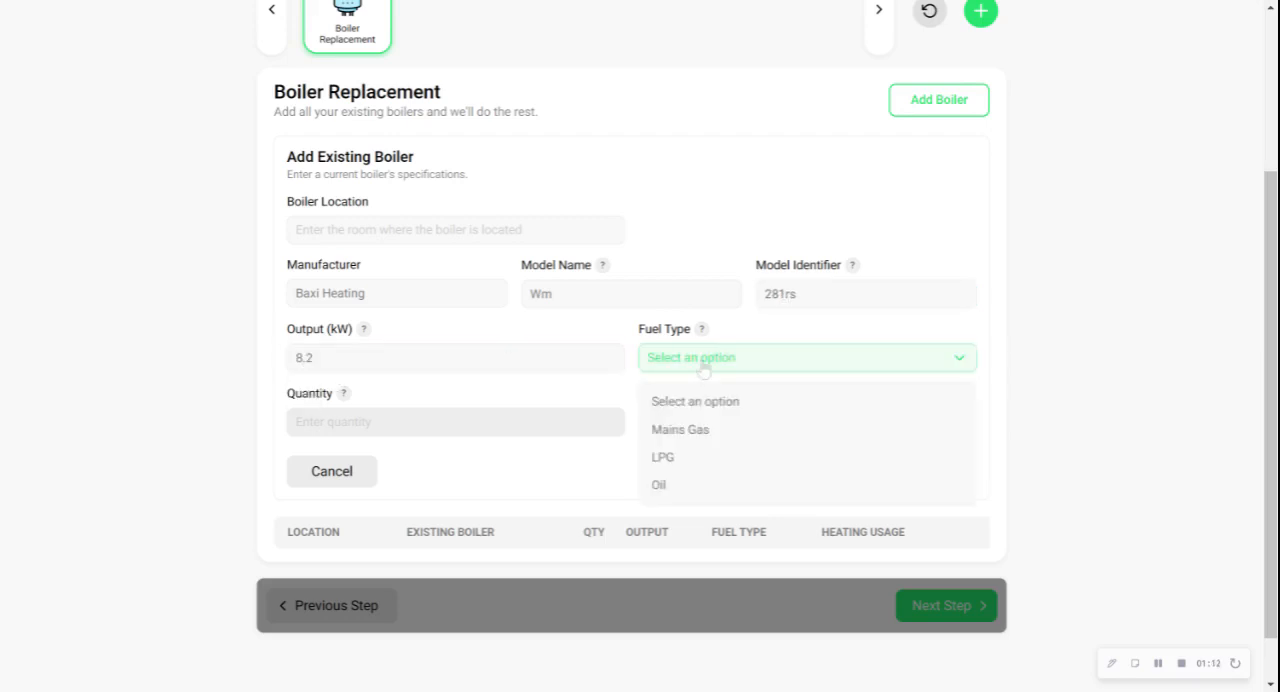
pyautogui.click(680, 431)
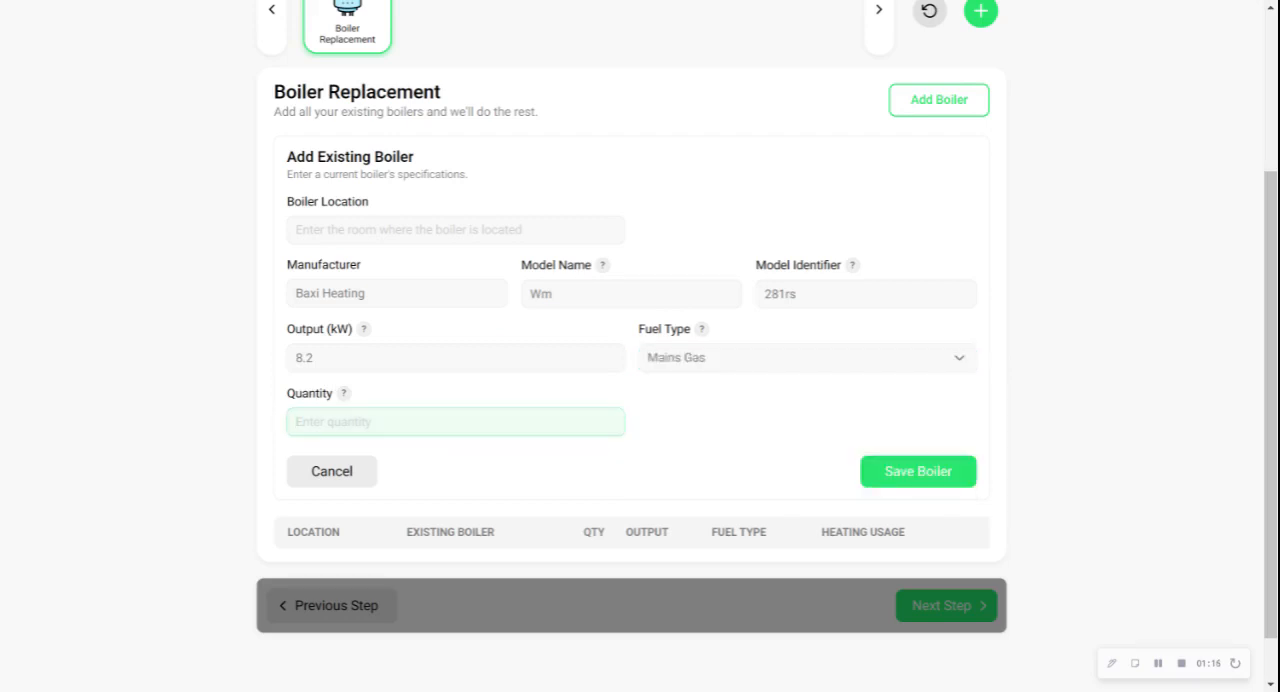
pyautogui.write('1')
pyautogui.click(895, 476)
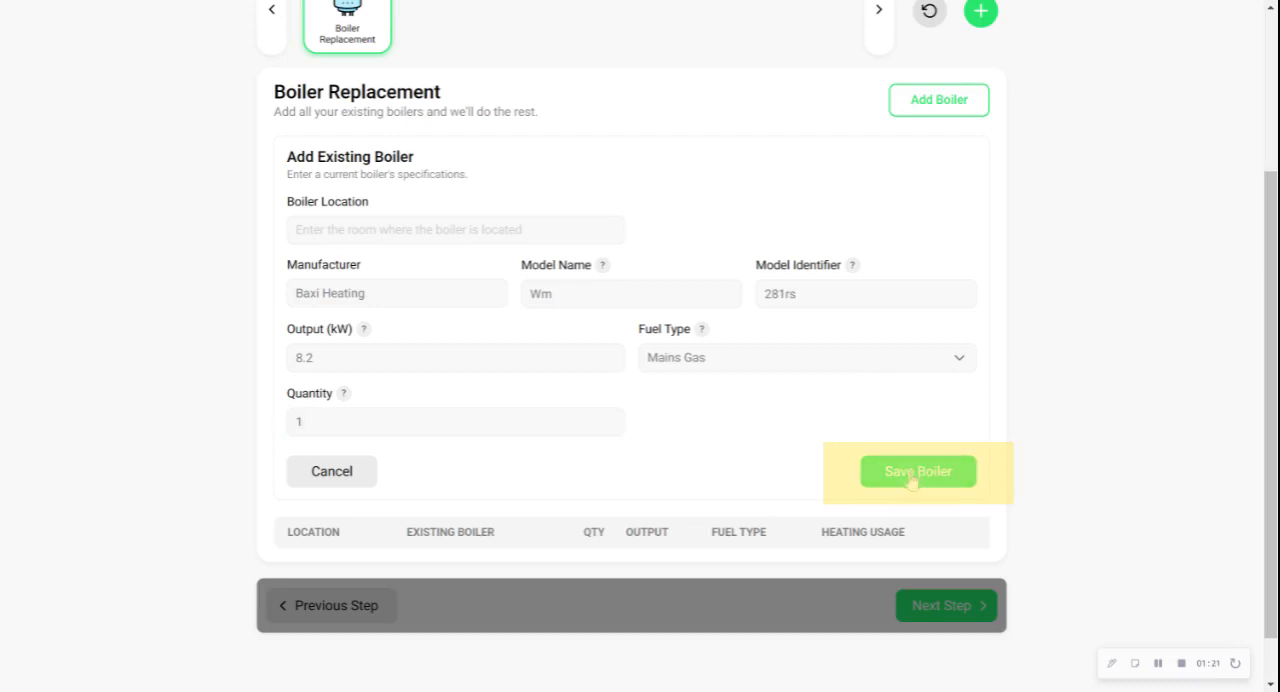
pyautogui.click(911, 476)
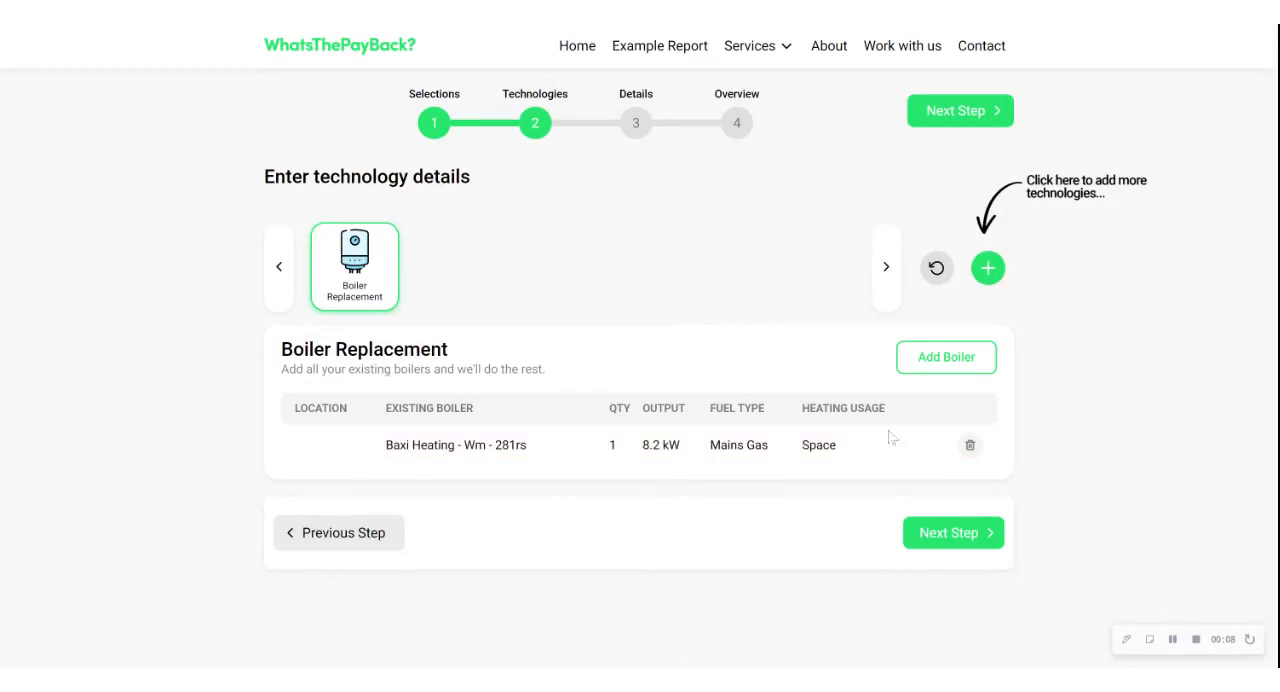
pyautogui.click(950, 362)
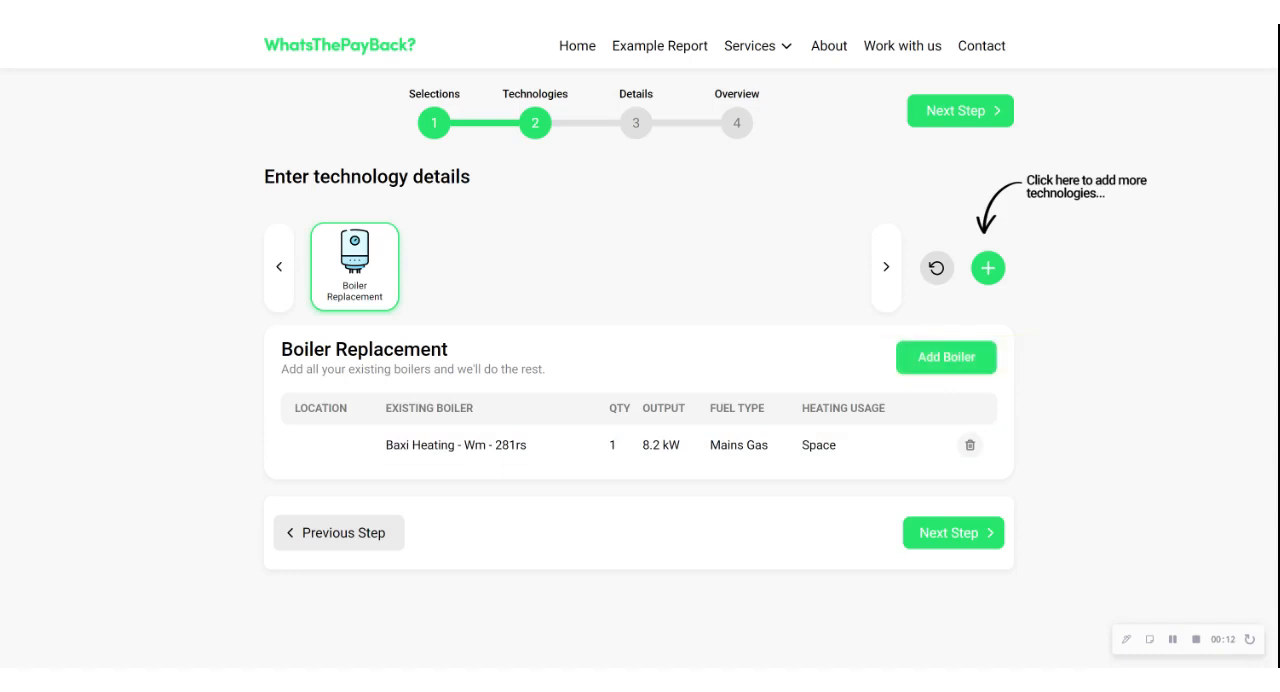
pyautogui.click(967, 541)
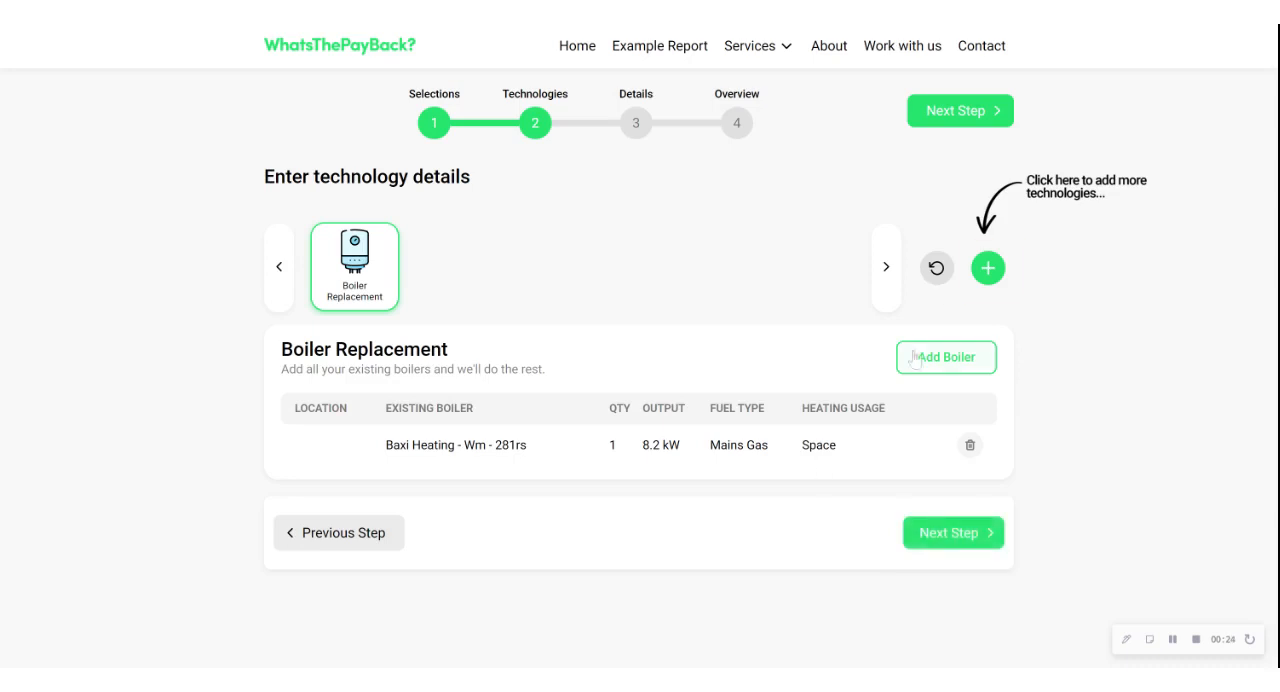
# Add Energy Efficient Lighting to the survey's technologies alongside Boiler Replacement
pyautogui.click(992, 267)
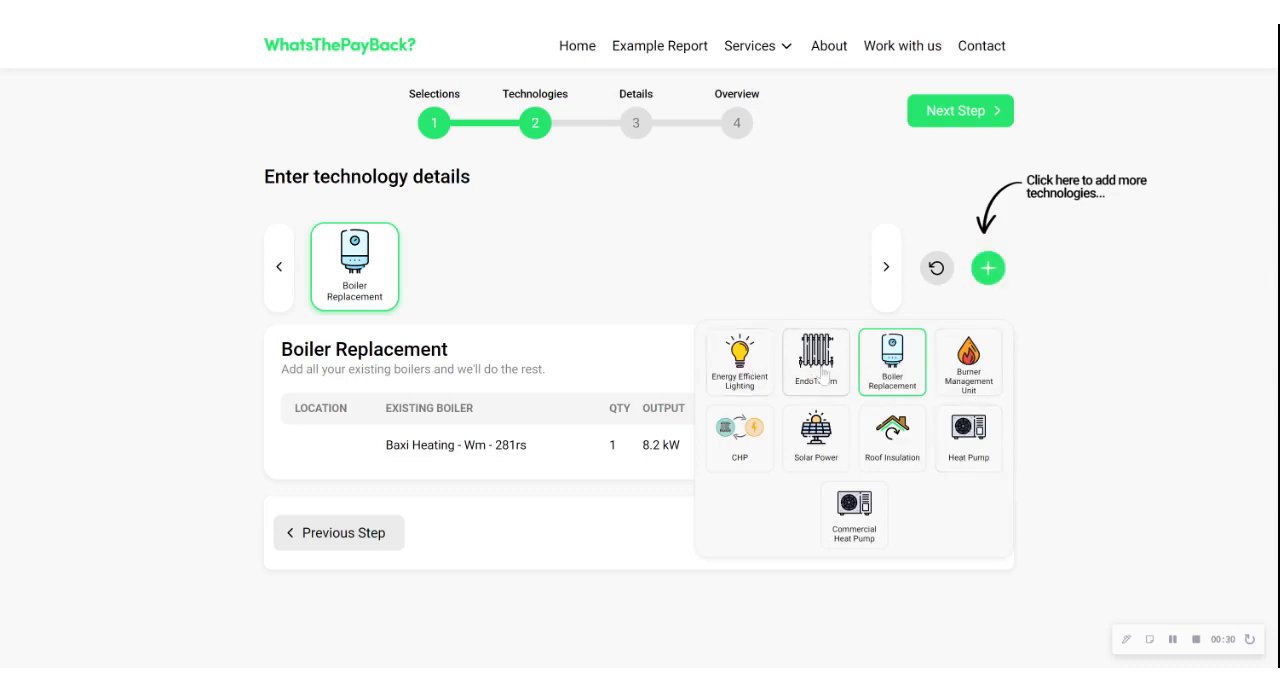
pyautogui.click(755, 383)
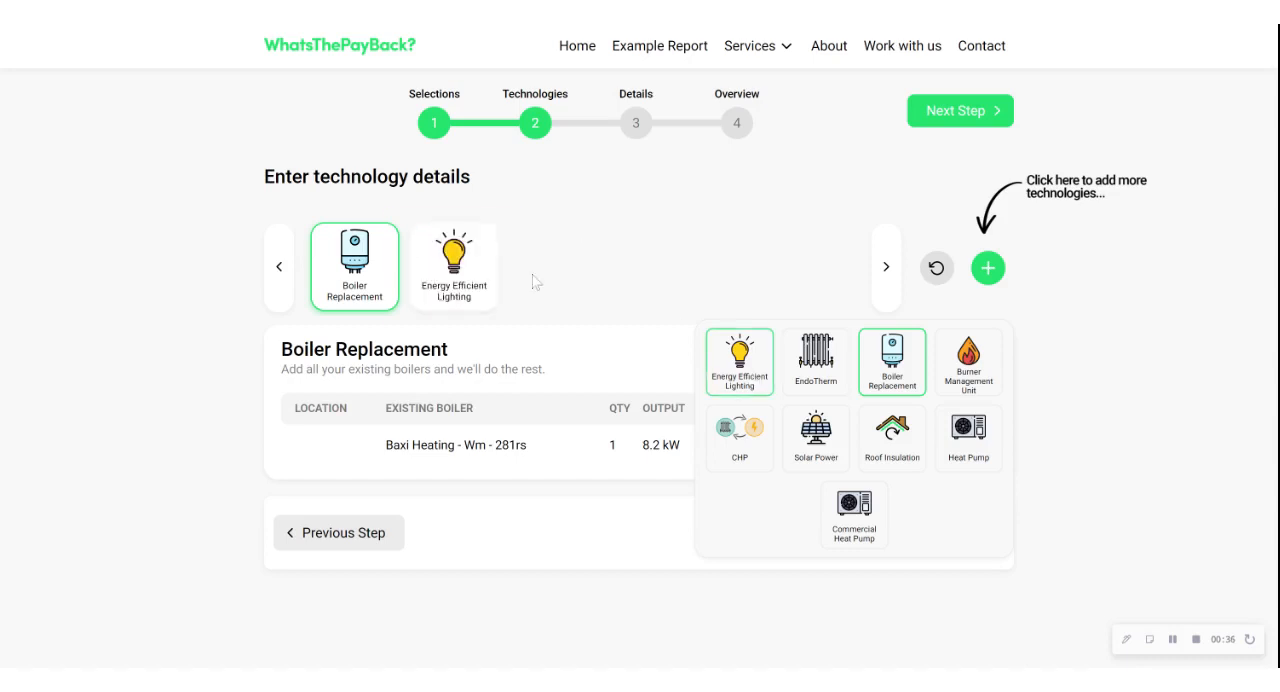
pyautogui.click(486, 291)
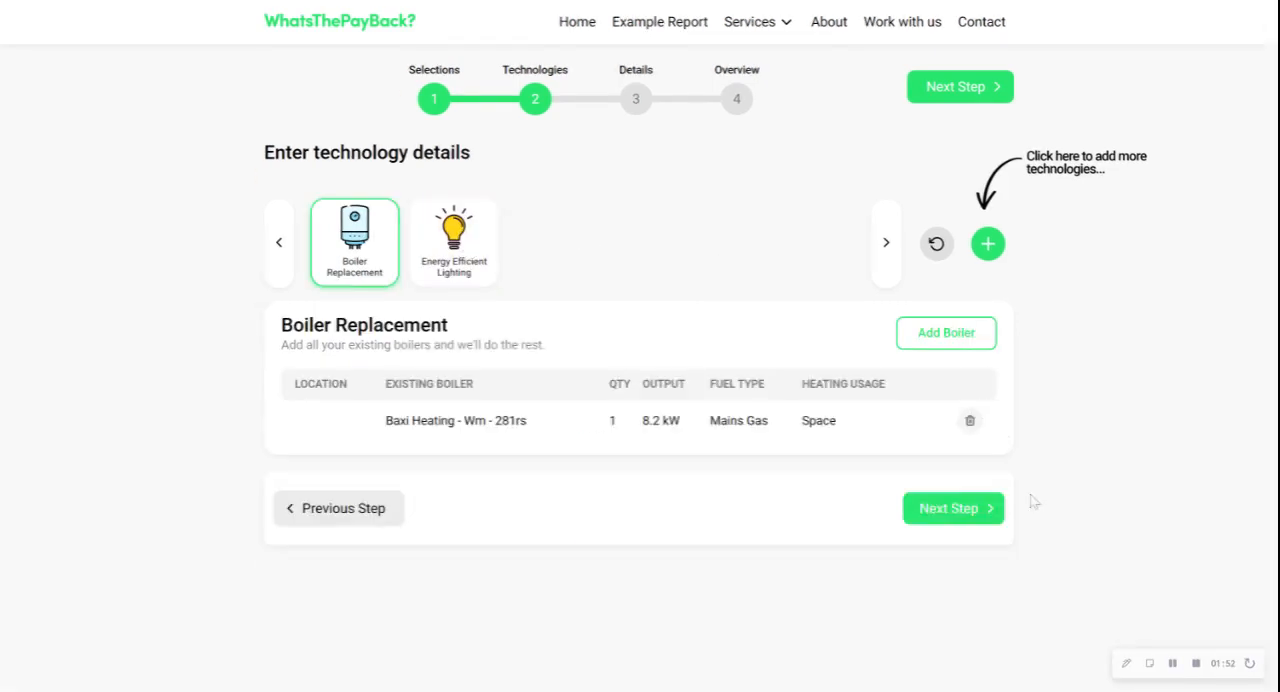
# Open the Energy Efficient Lighting details and start a new existing light fixture entry
pyautogui.click(949, 518)
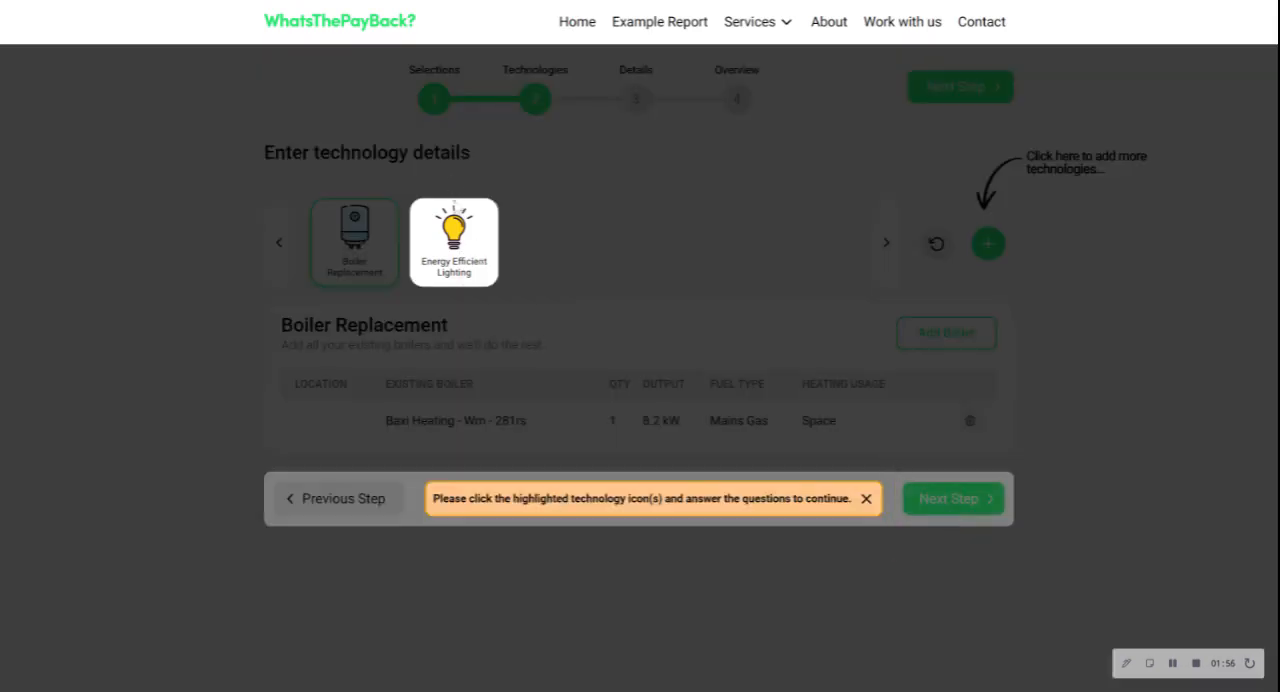
pyautogui.click(463, 264)
pyautogui.click(463, 262)
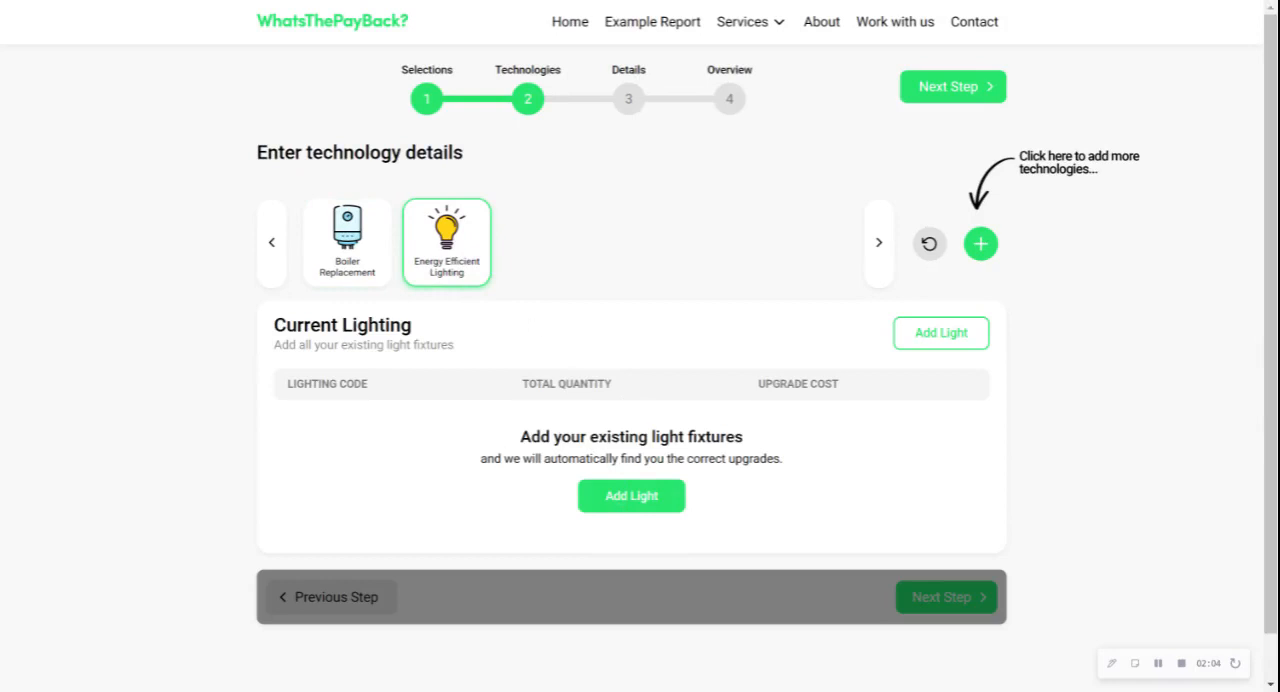
pyautogui.click(631, 496)
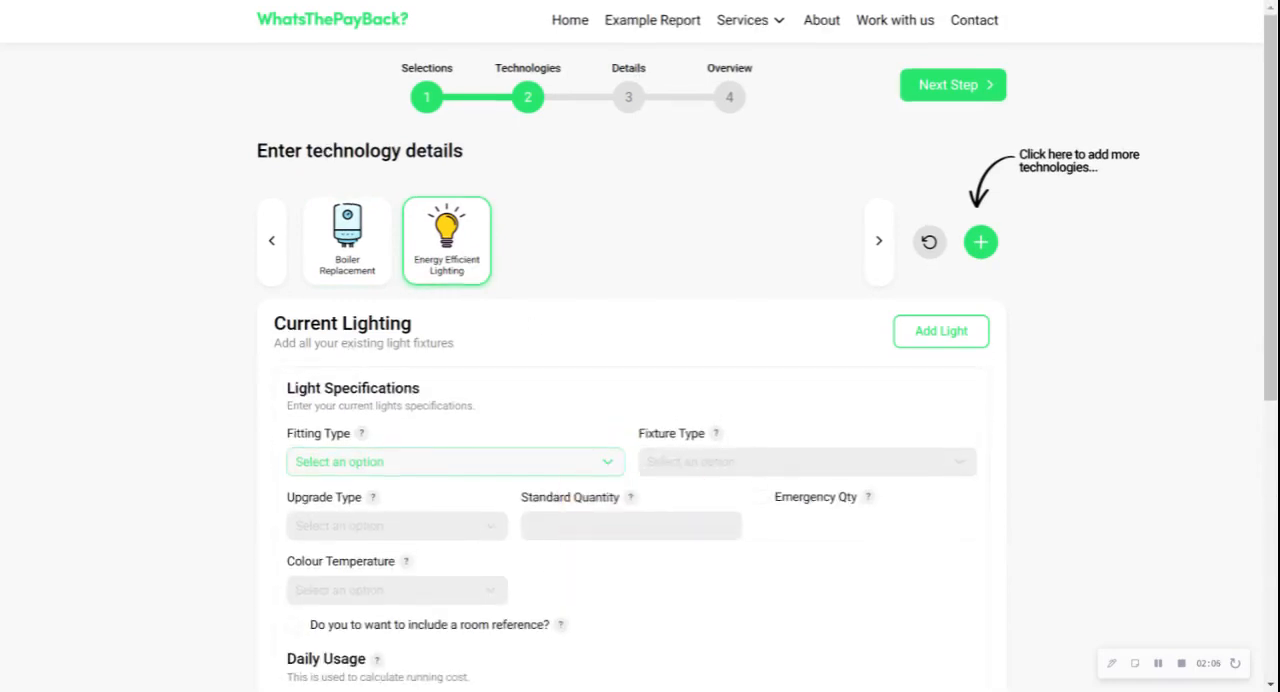
# Specify the existing light with fitting type CFL, fixture type Surface and wattage 11
pyautogui.scroll(-2, 350, 325)
pyautogui.click(350, 318)
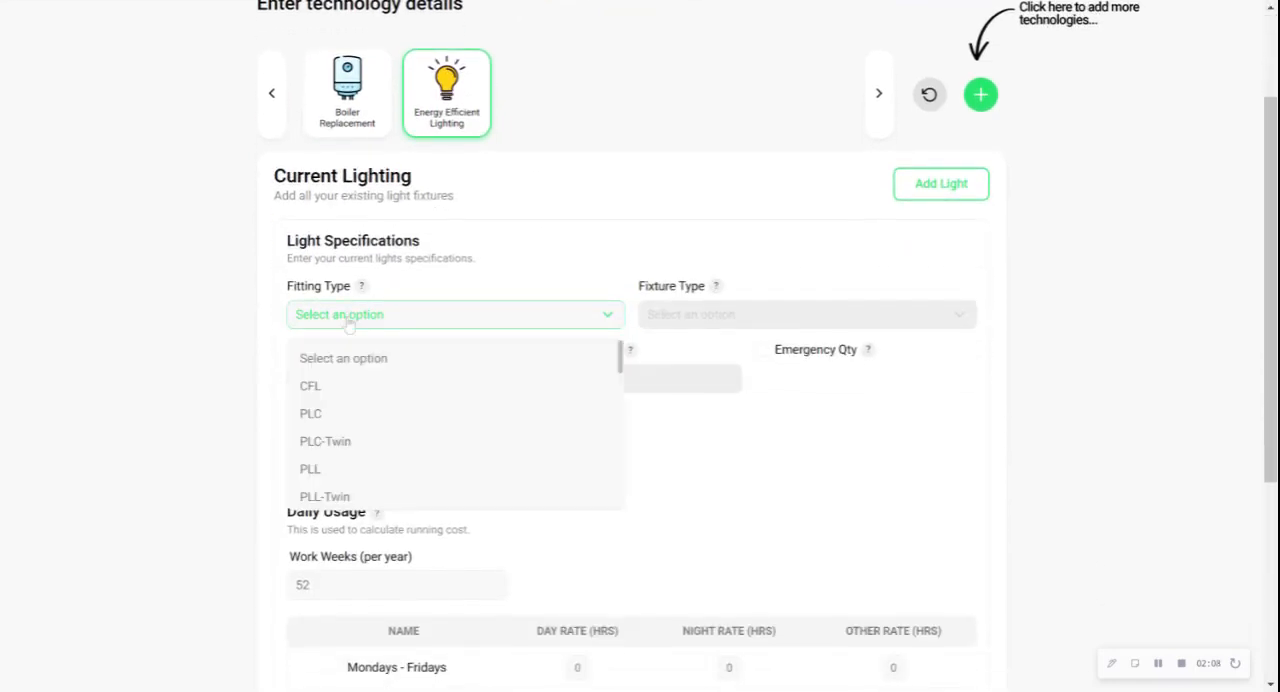
pyautogui.click(343, 384)
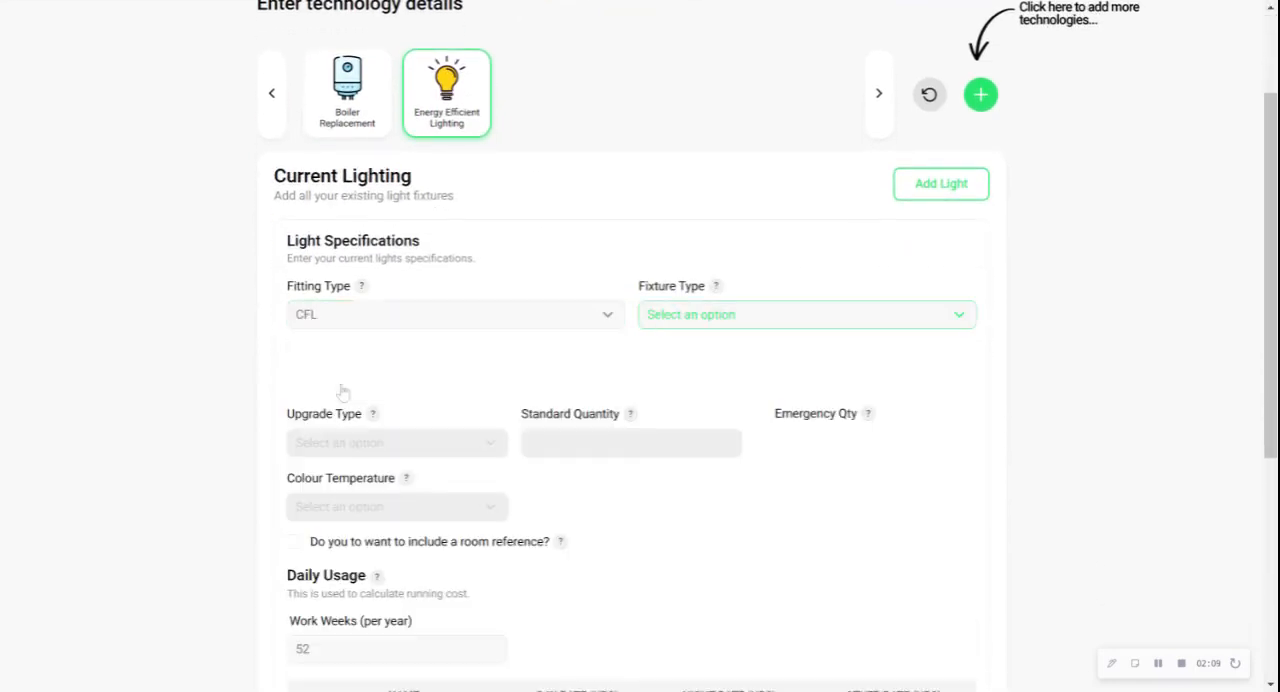
pyautogui.click(706, 318)
pyautogui.click(690, 387)
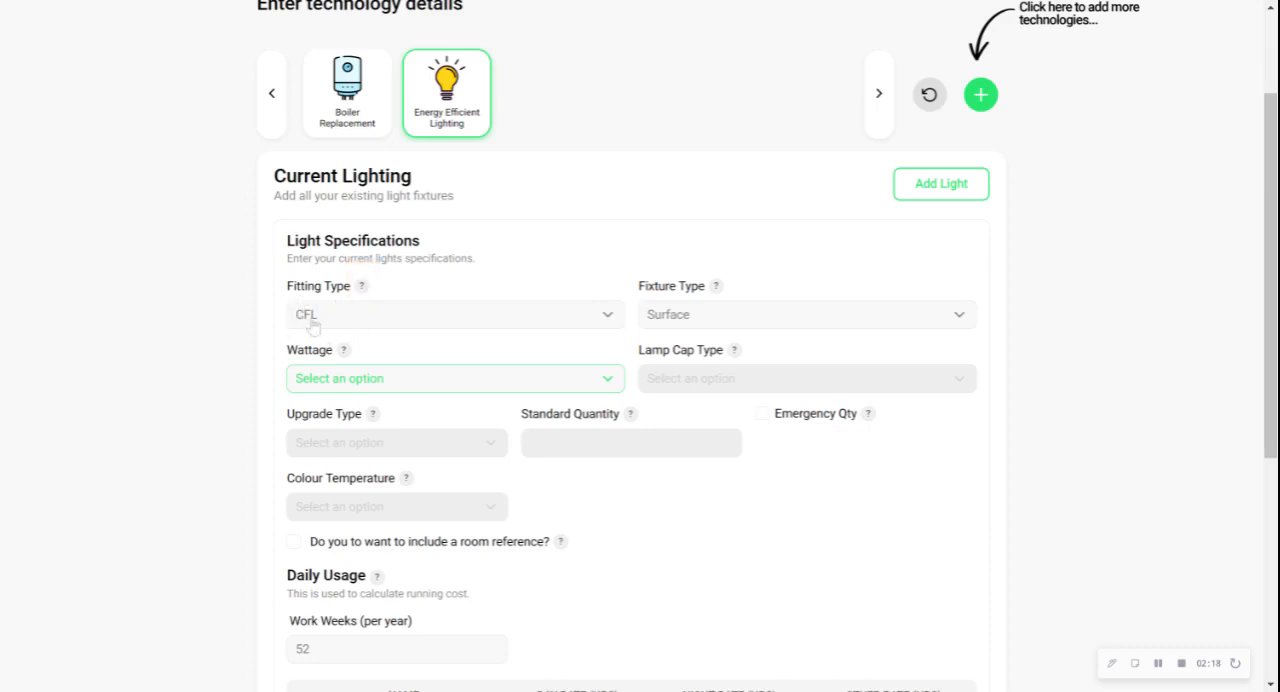
pyautogui.click(344, 381)
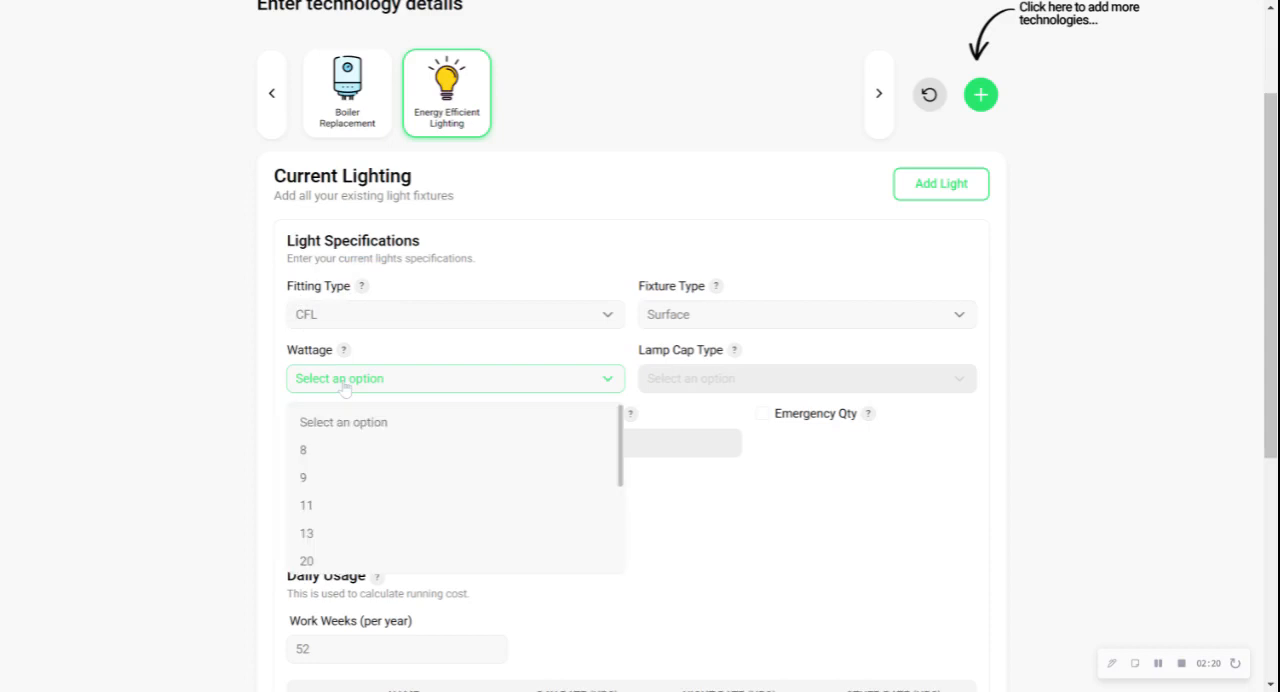
pyautogui.click(329, 505)
# Set the light's upgrade type to Retrofit, standard quantity to 100 and colour temperature to Very Warm White
pyautogui.click(443, 449)
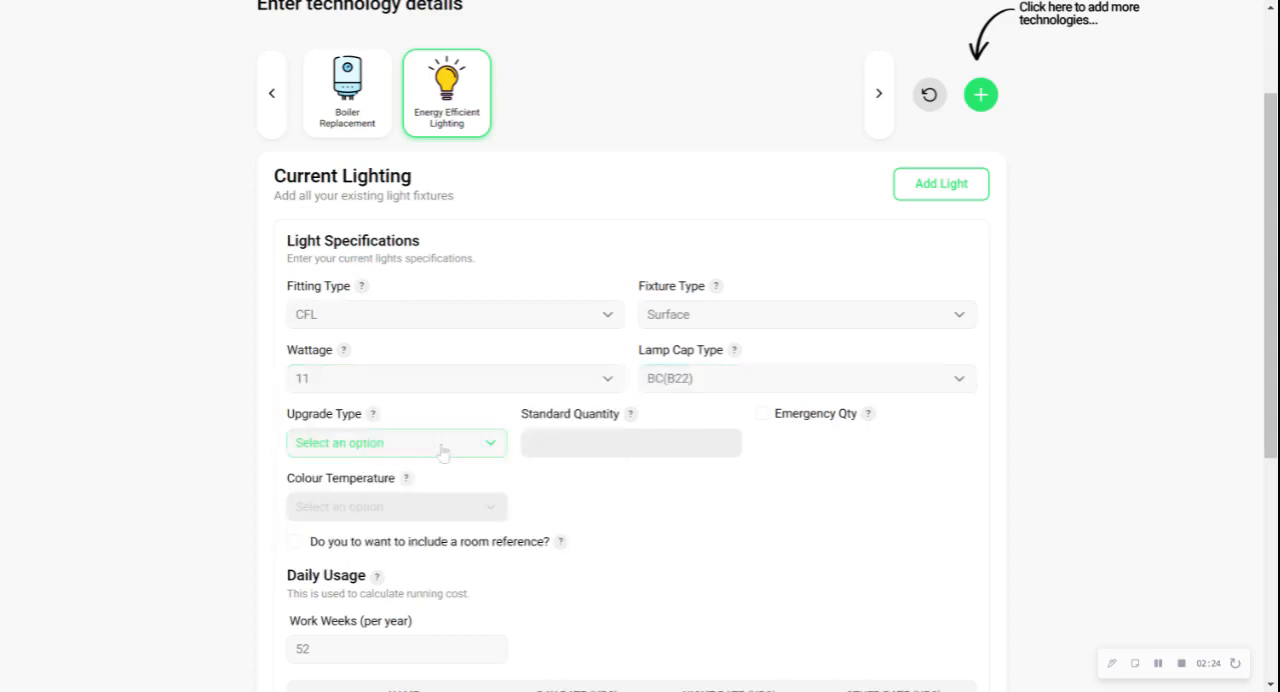
pyautogui.click(360, 514)
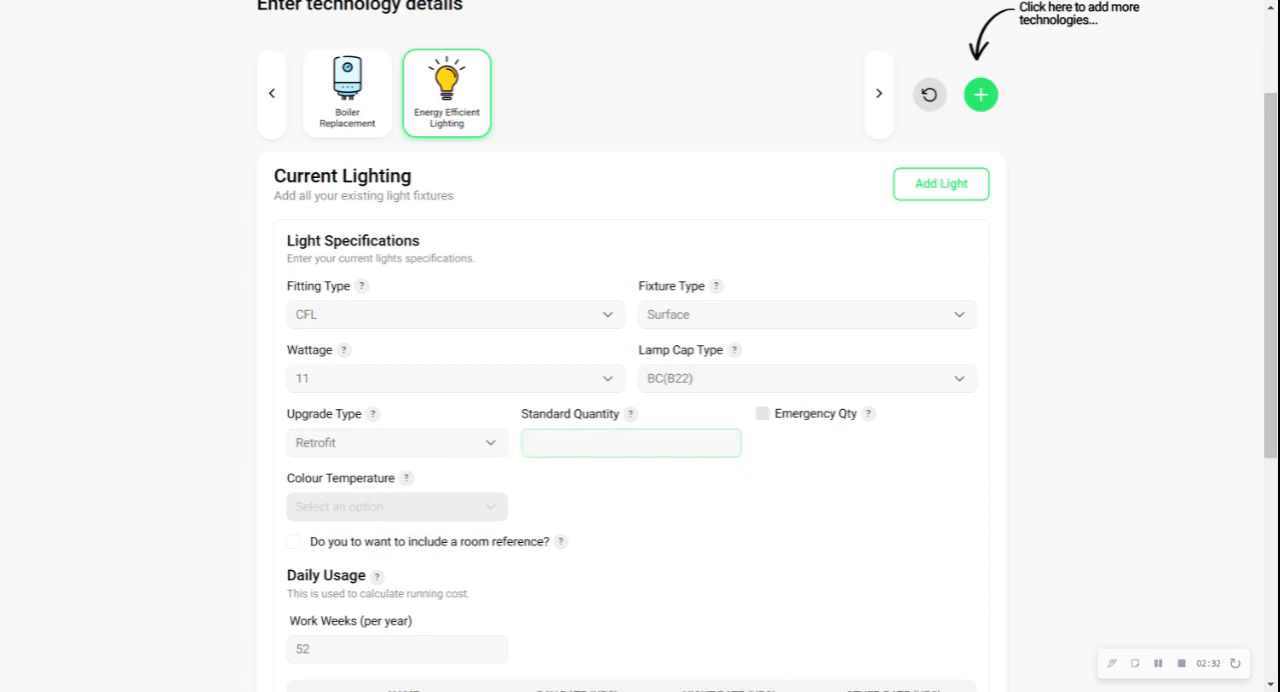
pyautogui.write('100')
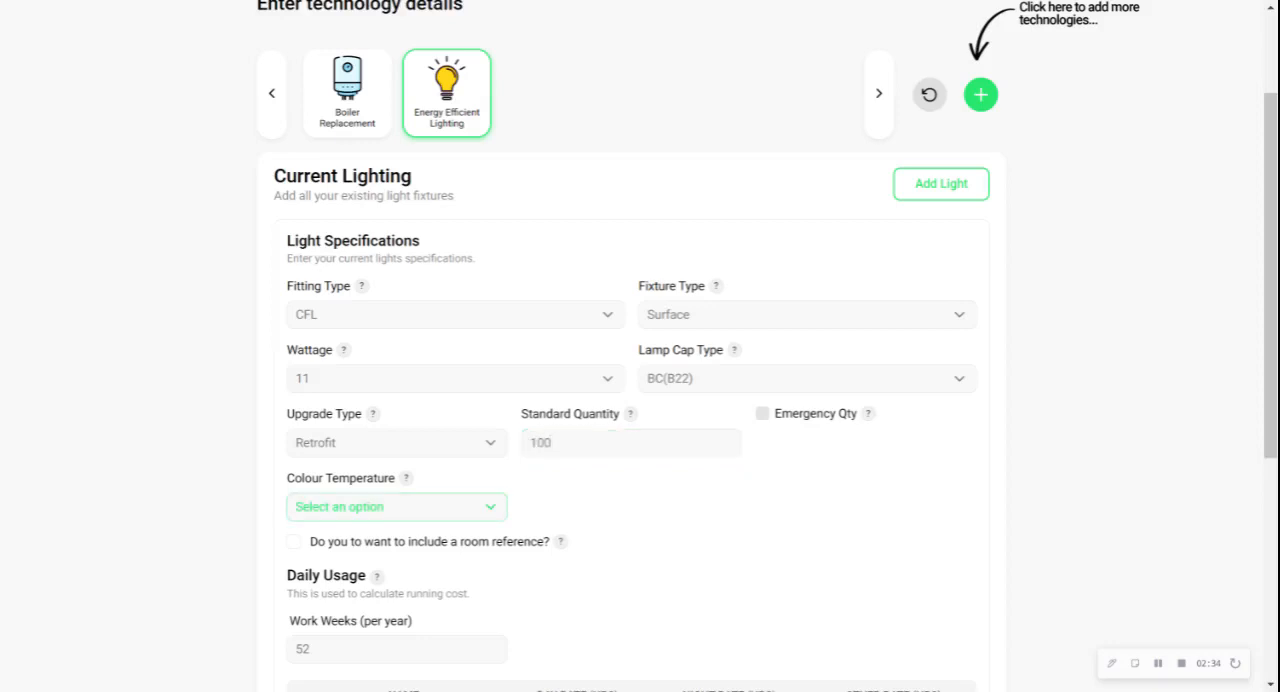
pyautogui.scroll(-1, 370, 375)
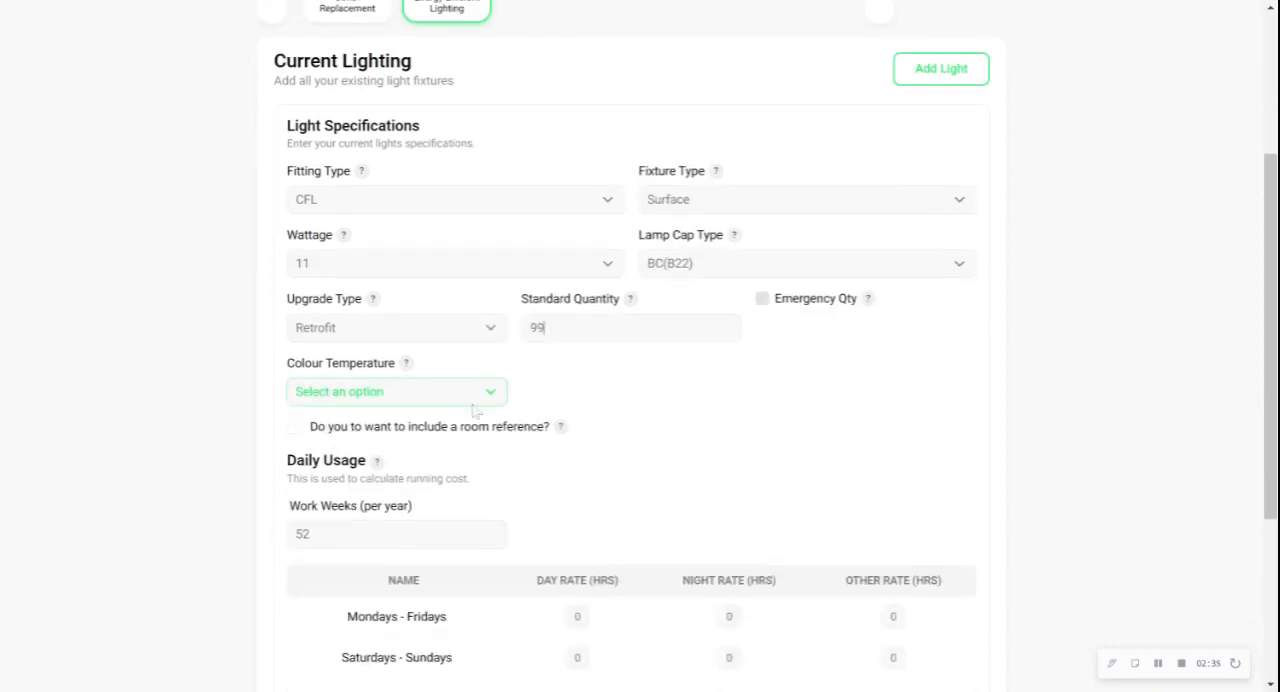
pyautogui.click(414, 396)
pyautogui.click(349, 466)
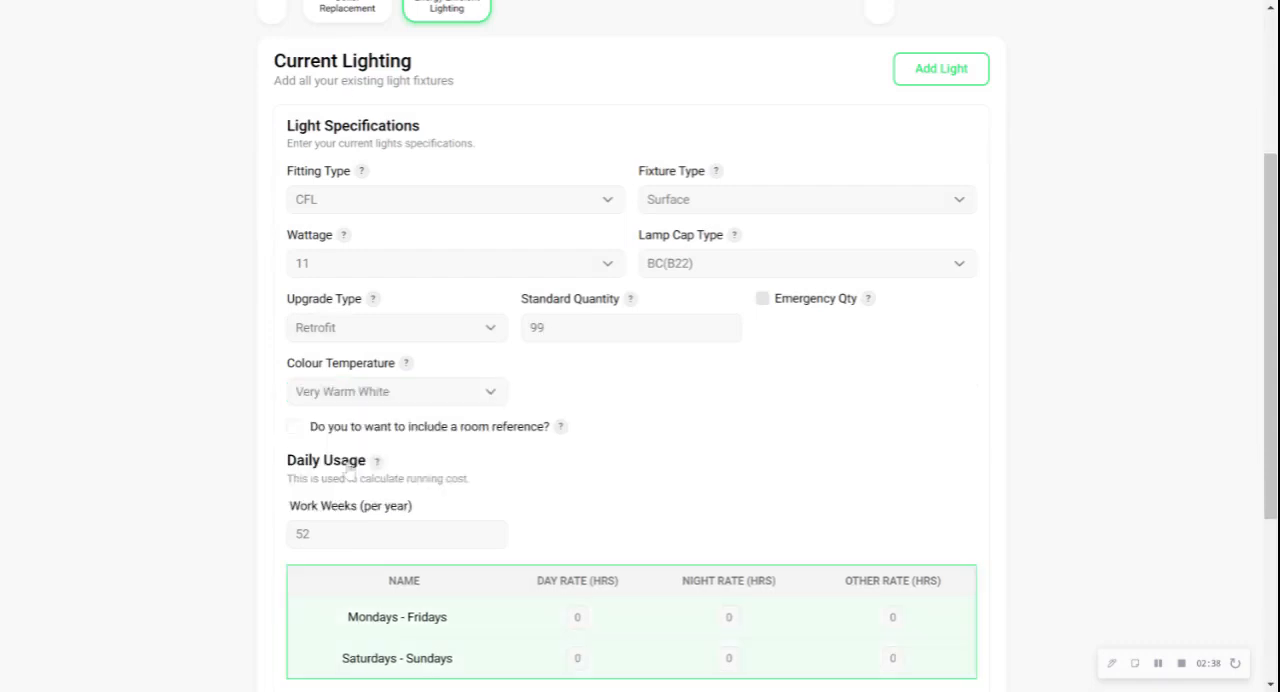
# Save the light with a Mondays - Fridays day rate of 10 hours and proceed to the survey's details stage
pyautogui.scroll(-2, 800, 386)
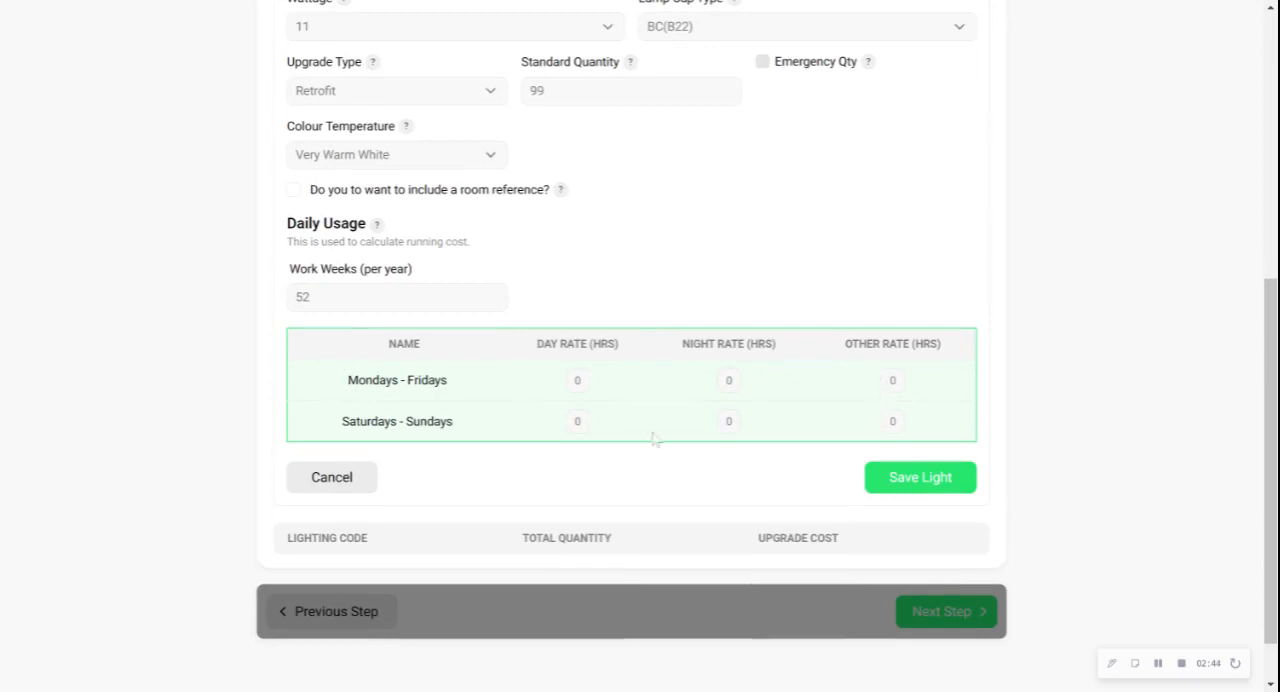
pyautogui.click(561, 389)
pyautogui.write('10')
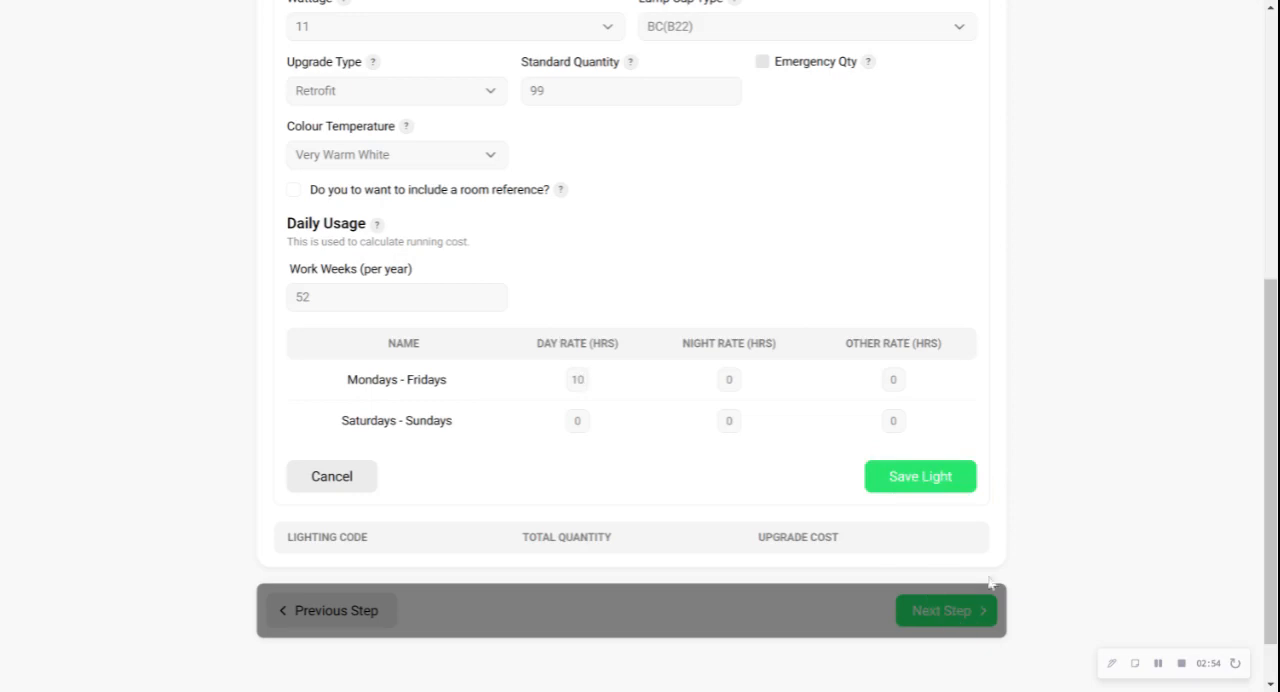
pyautogui.click(901, 485)
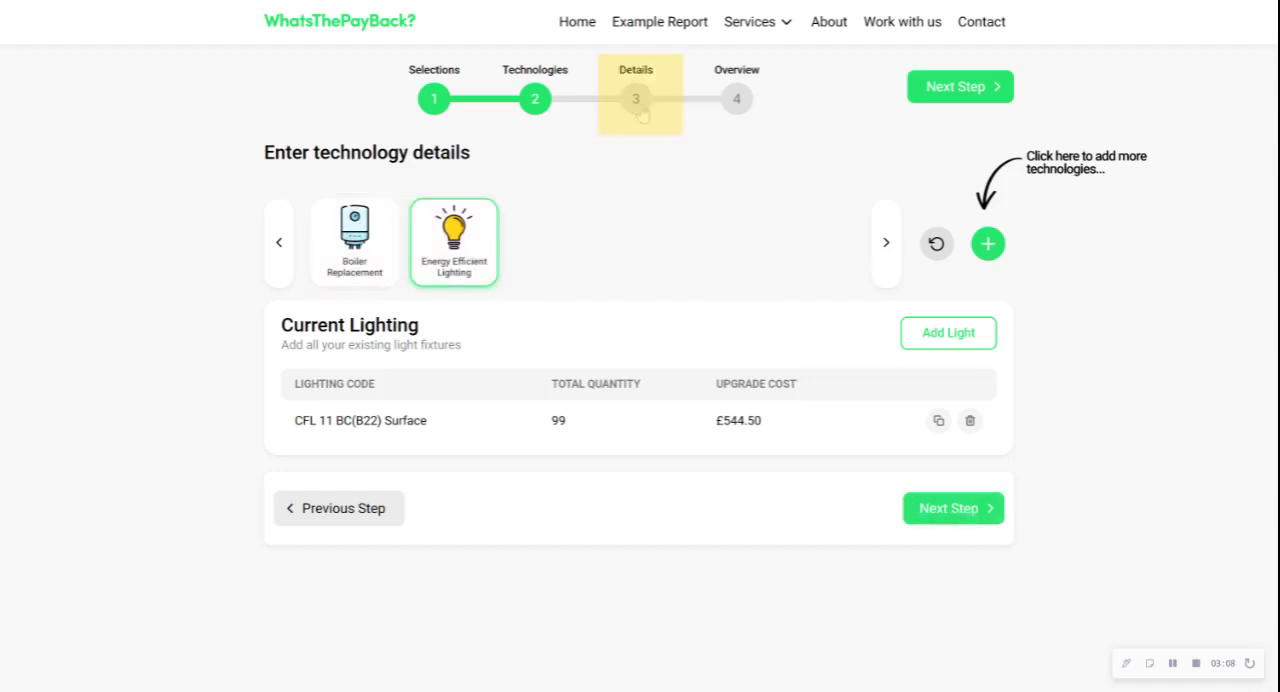
pyautogui.click(941, 510)
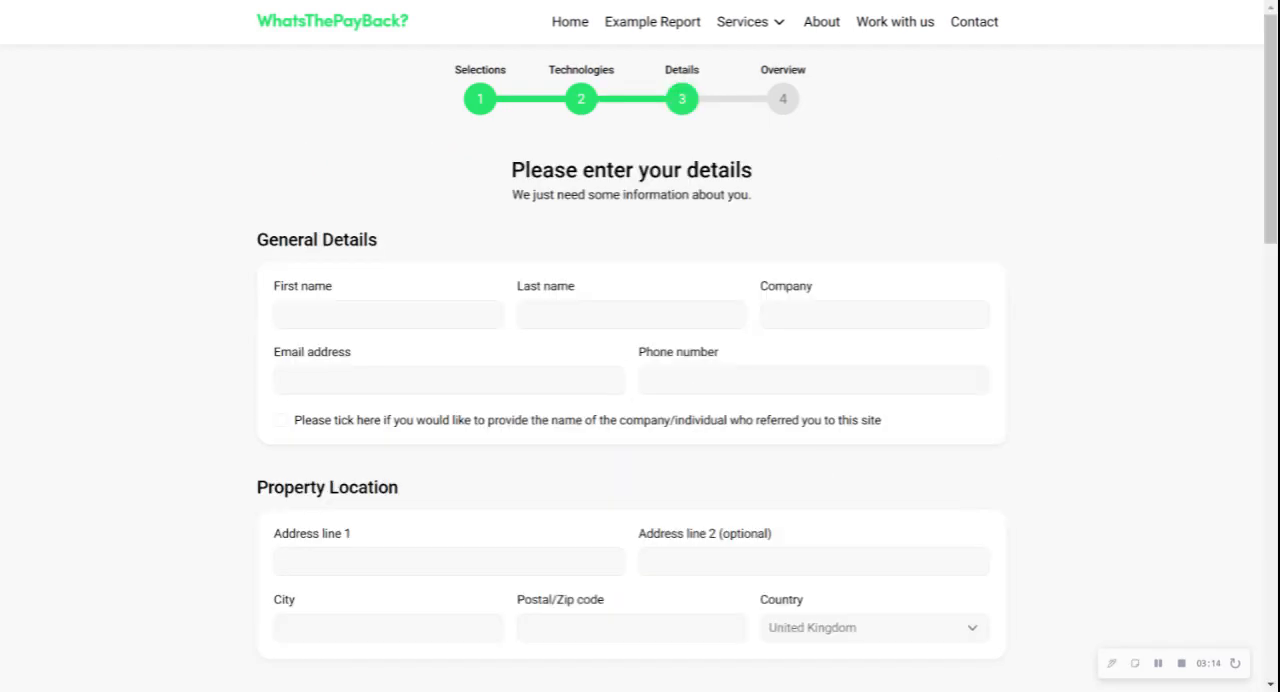
# Examine the details form's contact, property location, pricing rates, usage and degree days sections
pyautogui.scroll(-1, 640, 350)
pyautogui.scroll(-3, 640, 350)
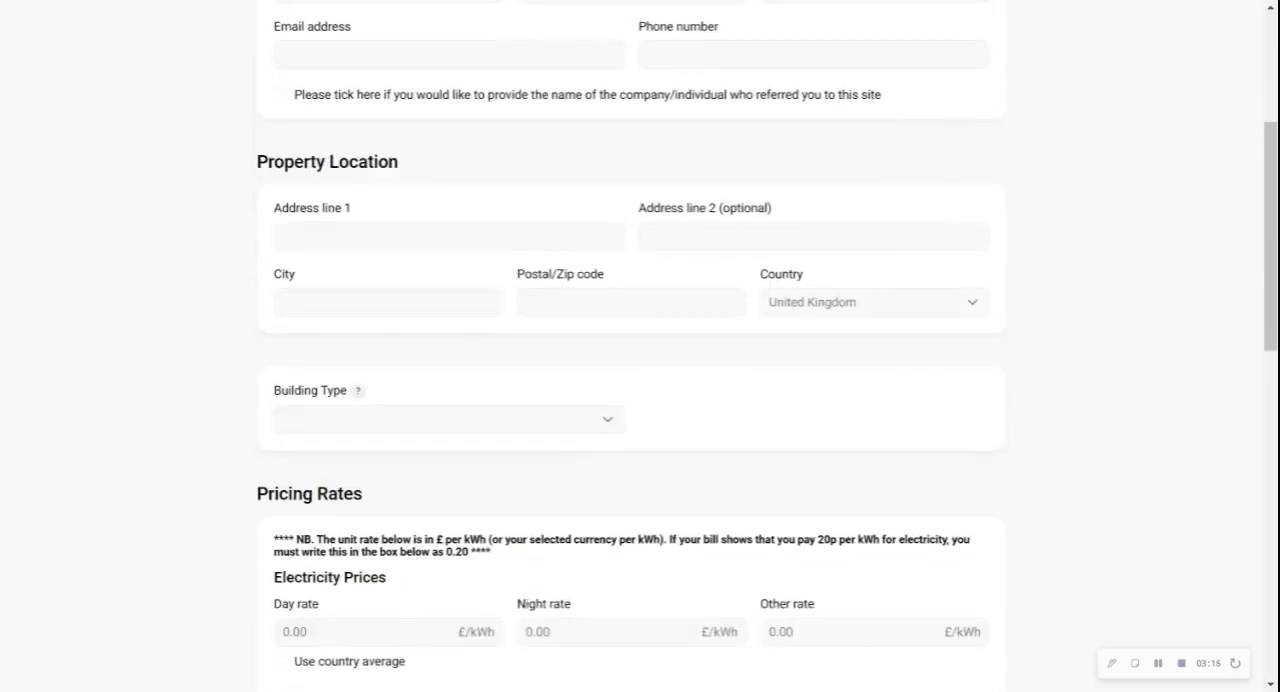
pyautogui.scroll(-3, 640, 350)
pyautogui.scroll(-2, 640, 346)
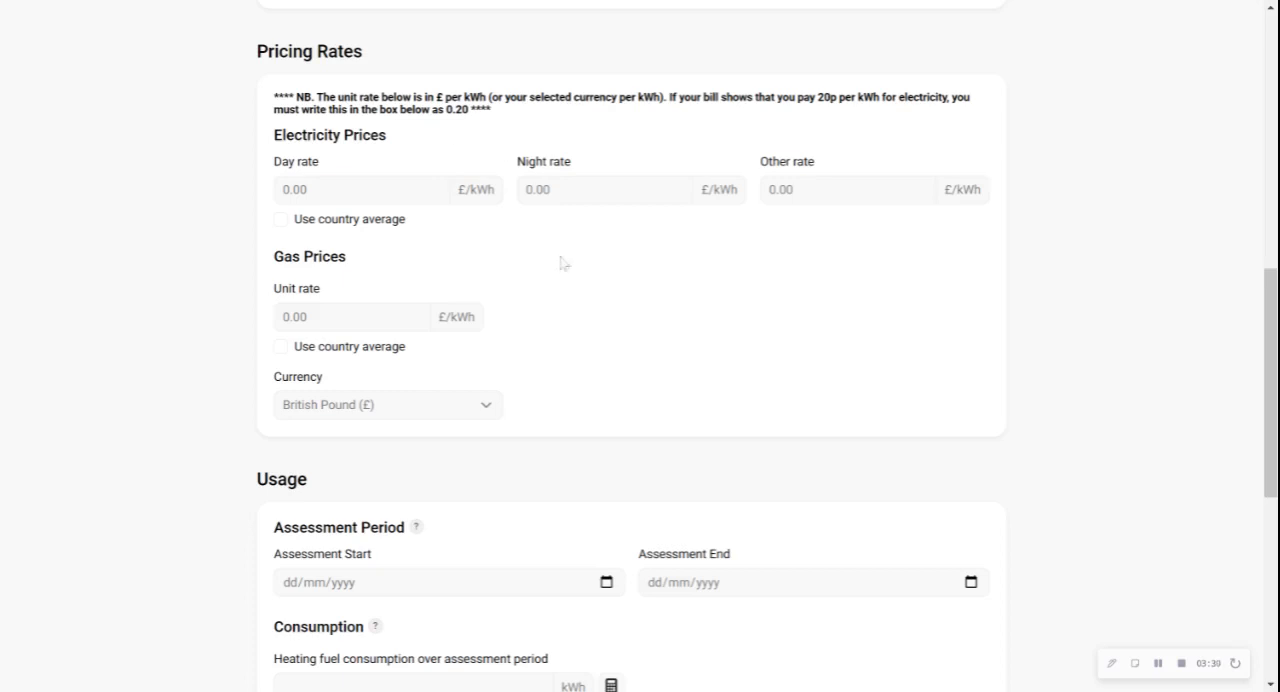
pyautogui.scroll(-2, 594, 286)
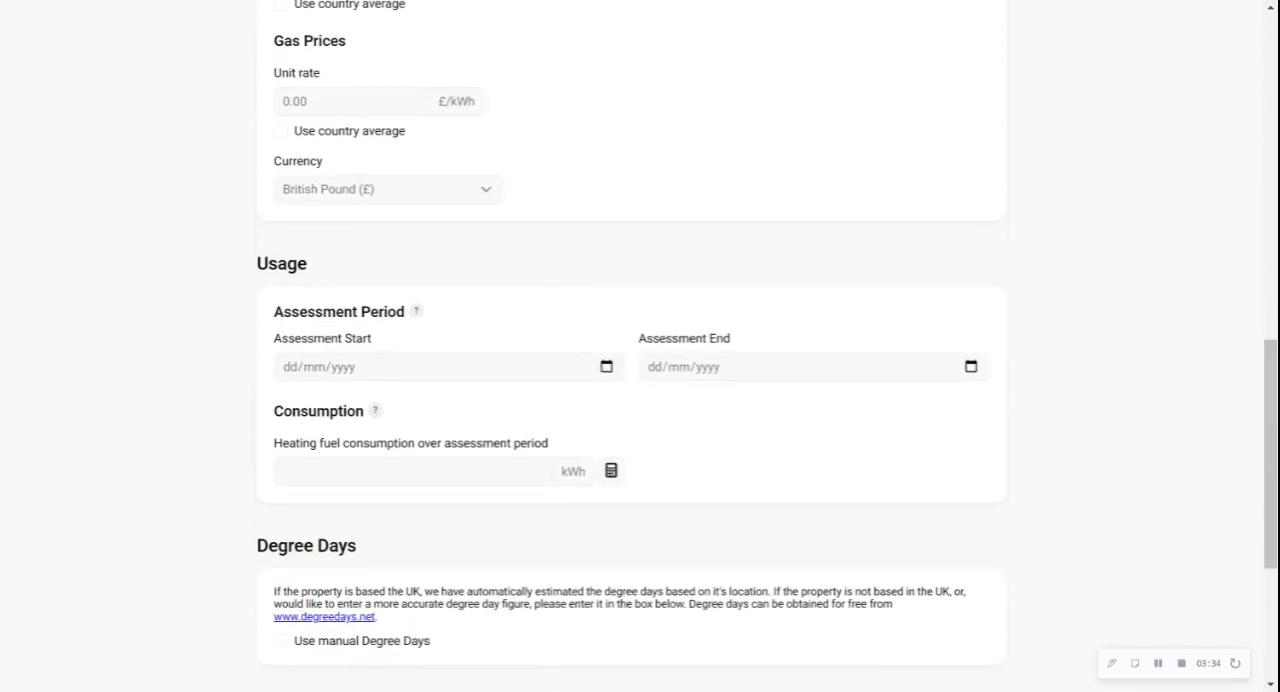
pyautogui.moveTo(252, 268); pyautogui.dragTo(330, 274)
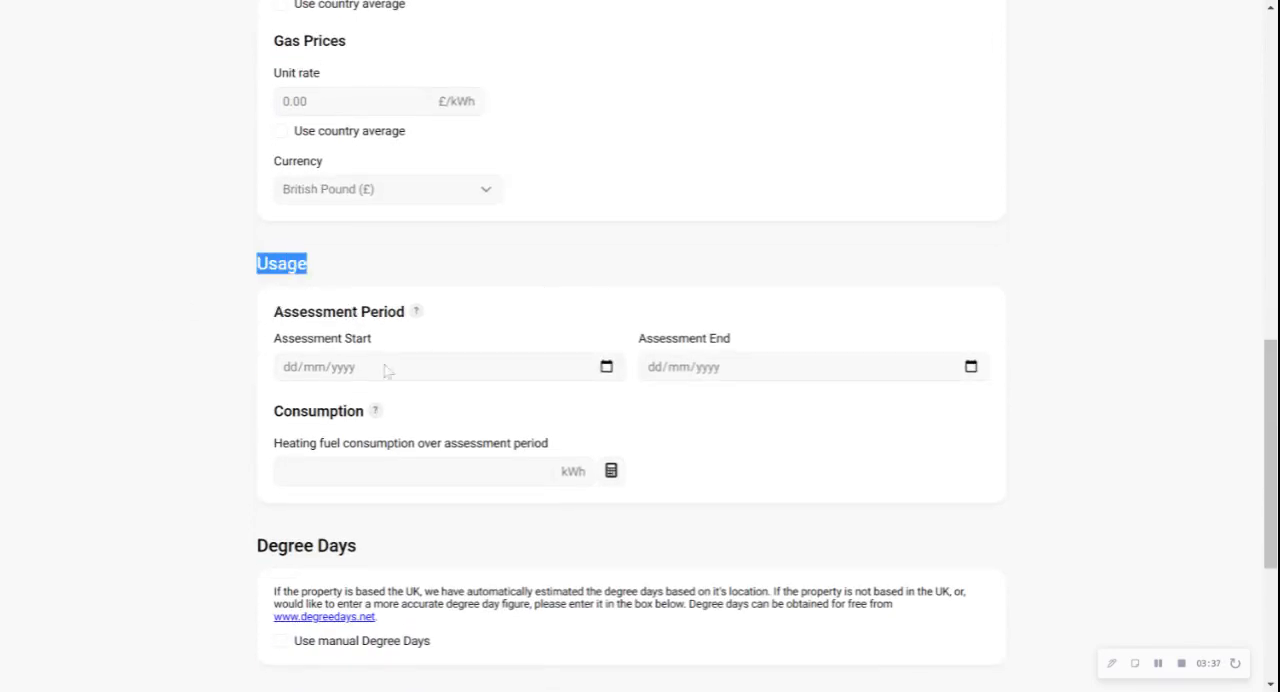
pyautogui.scroll(-1, 388, 371)
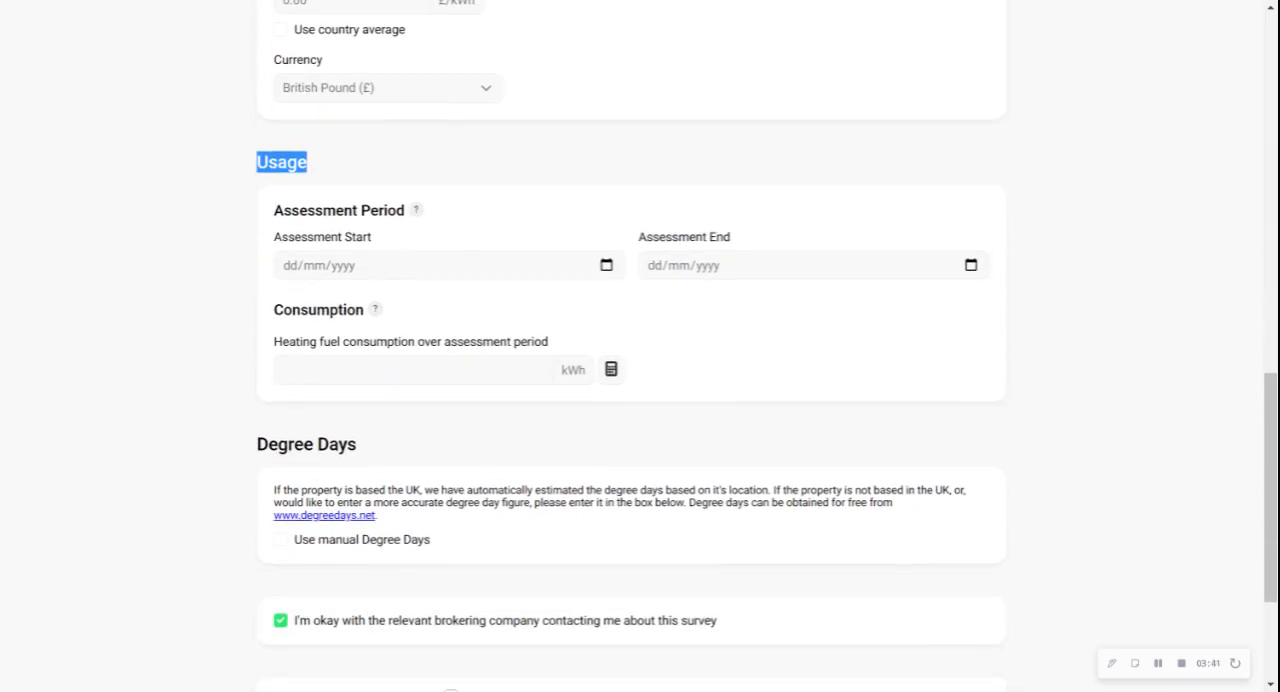
pyautogui.click(380, 266)
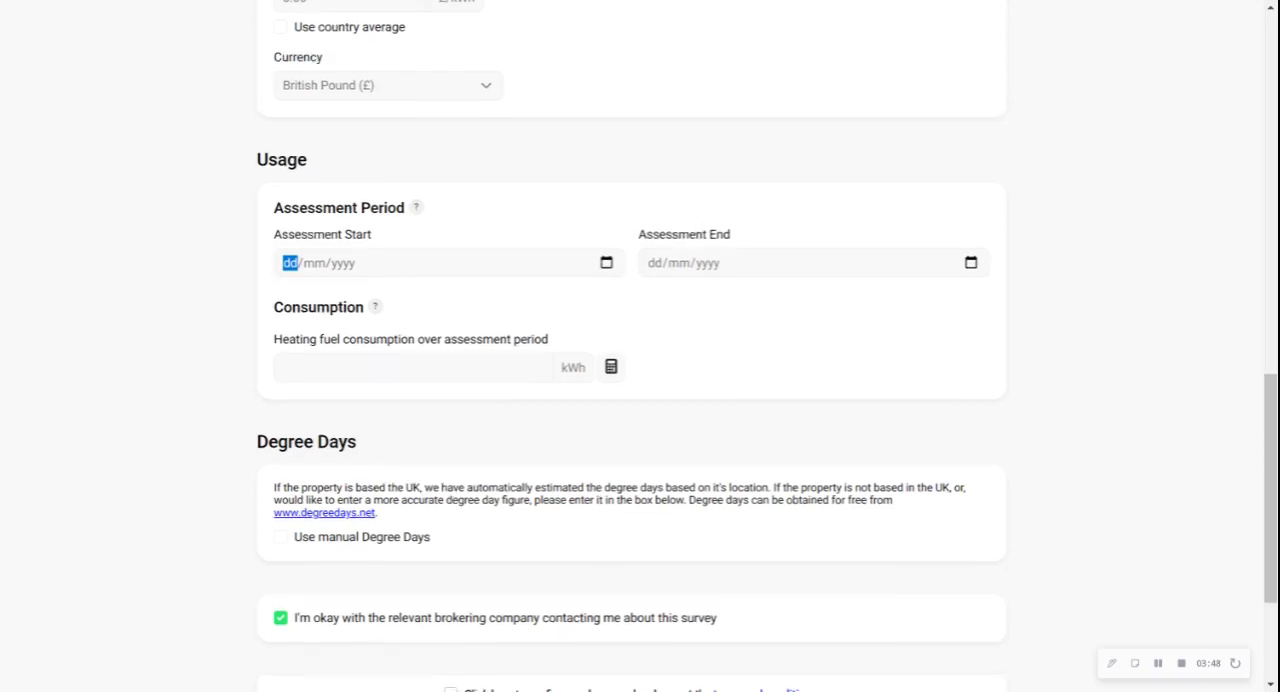
pyautogui.scroll(-2, 640, 346)
pyautogui.scroll(15, 640, 346)
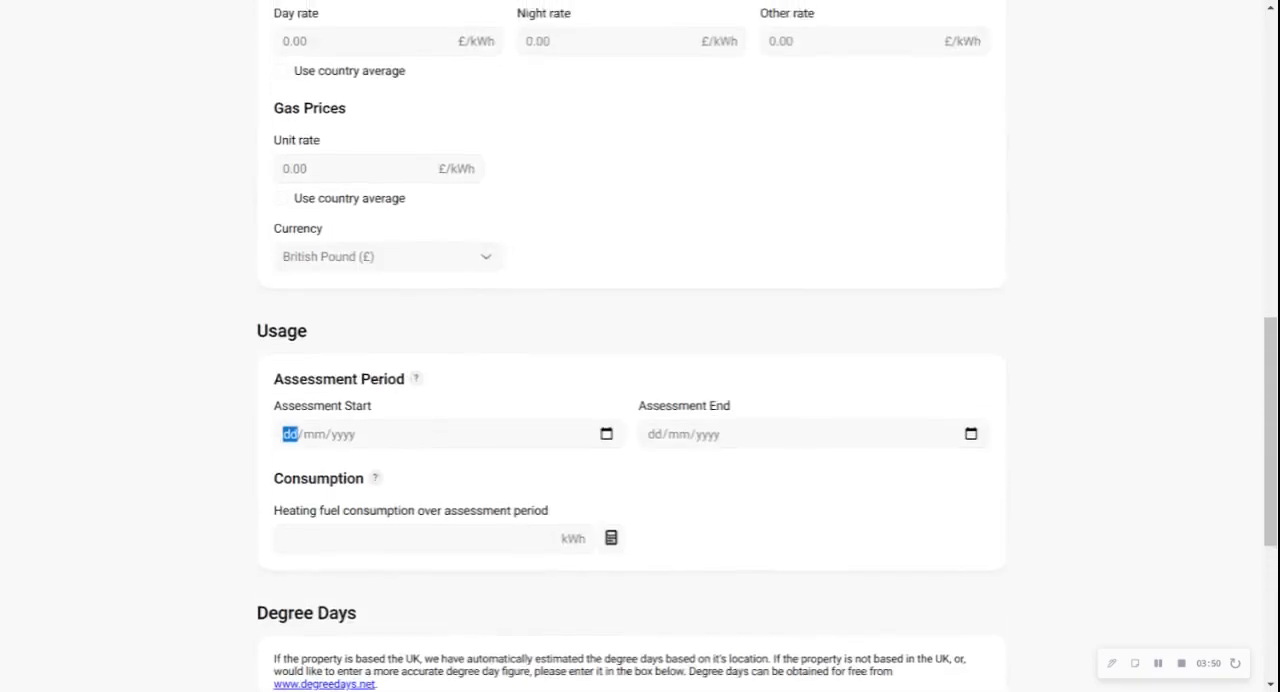
pyautogui.scroll(-15, 640, 346)
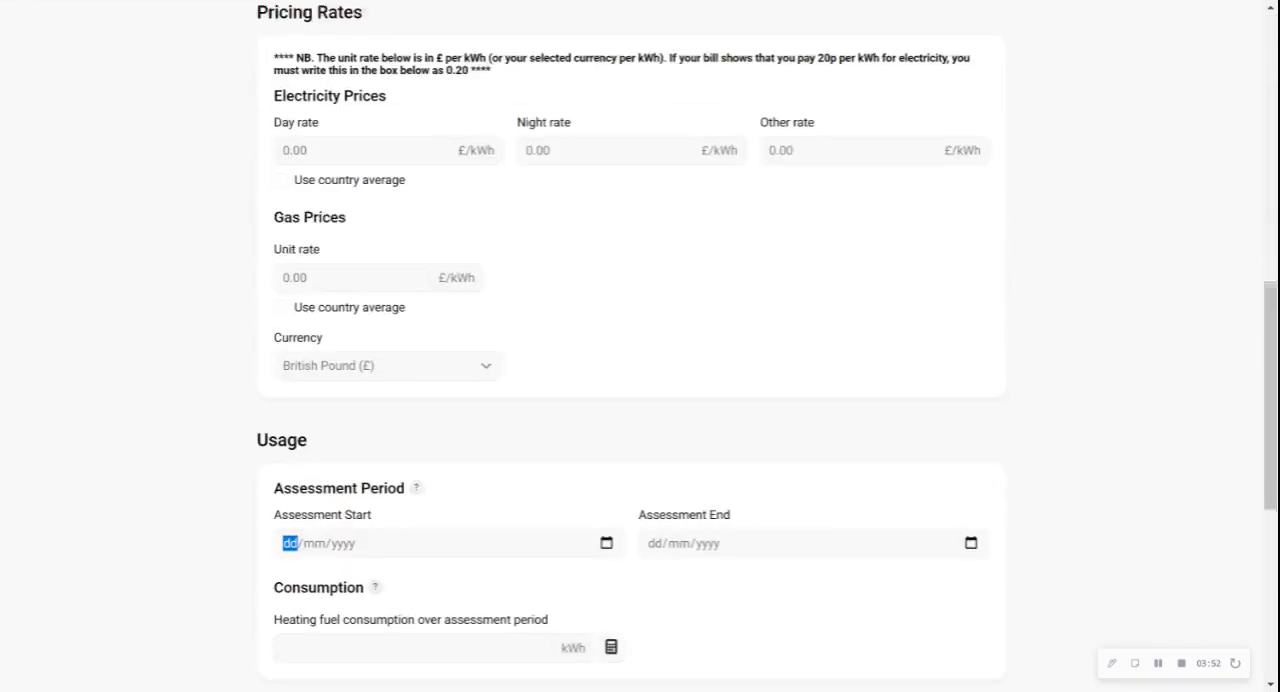
pyautogui.scroll(15, 349, 310)
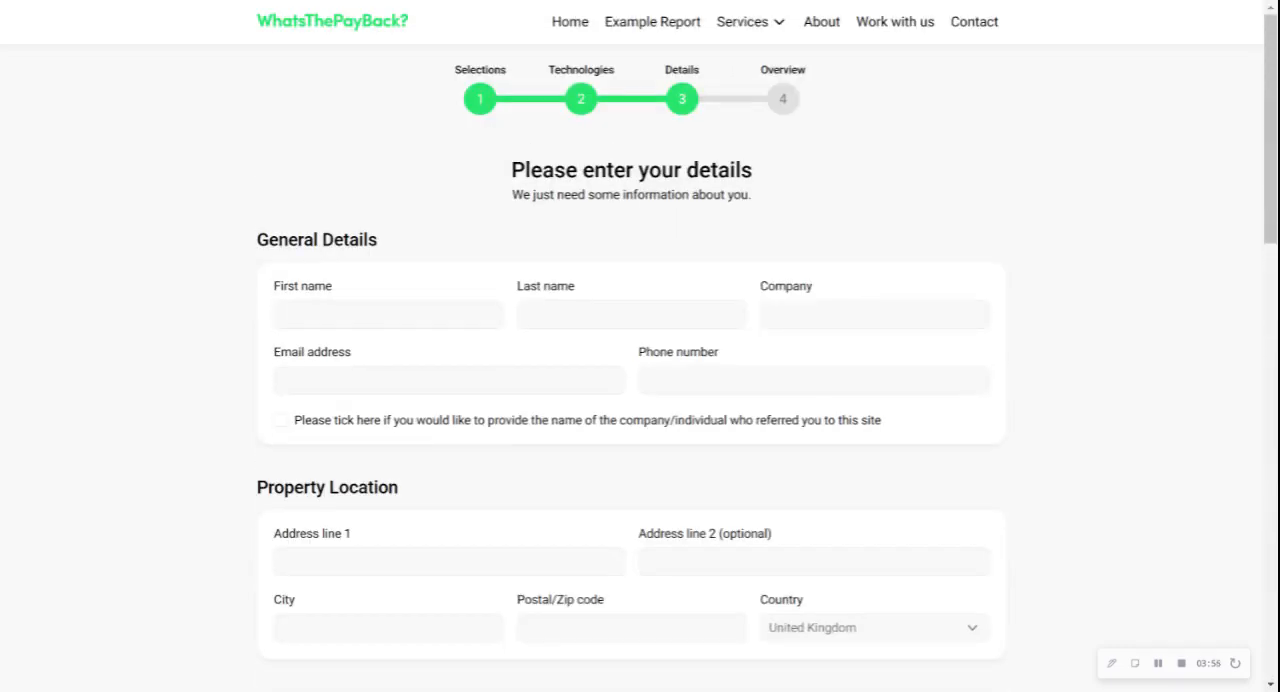
# Autofill the contact details and property address with the saved profile, and set the building type to Office
pyautogui.click(325, 316)
pyautogui.click(326, 336)
pyautogui.scroll(-6, 634, 270)
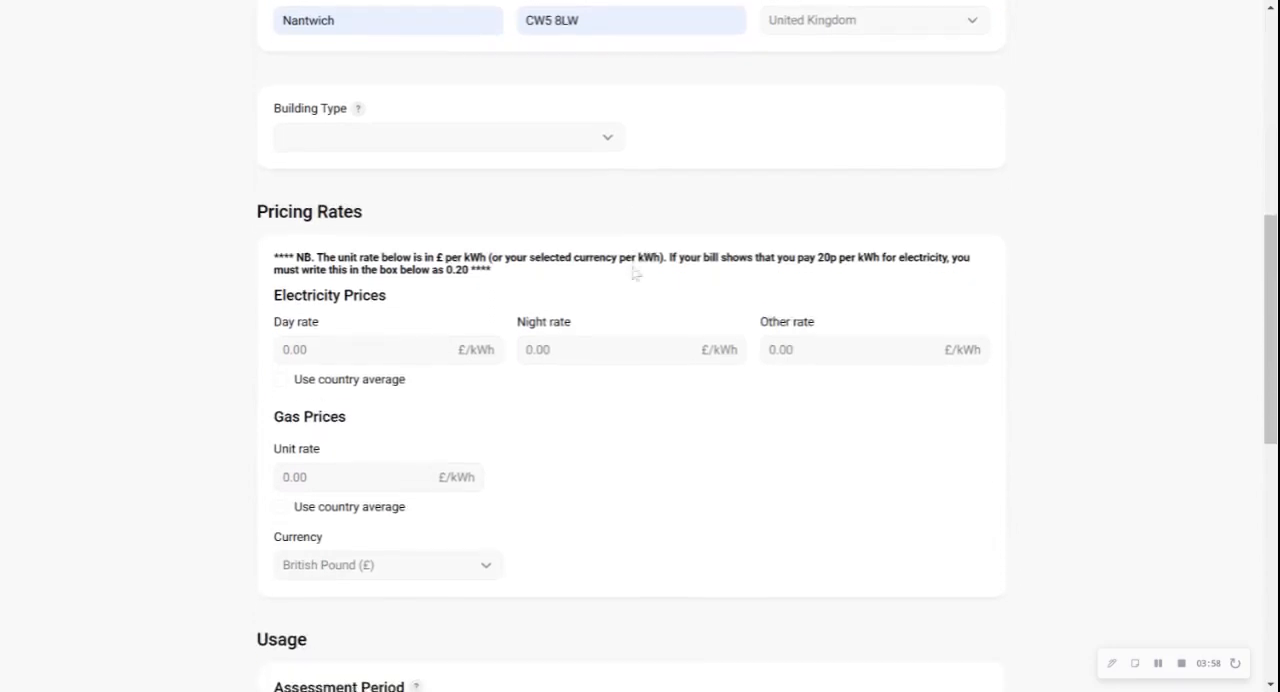
pyautogui.click(518, 104)
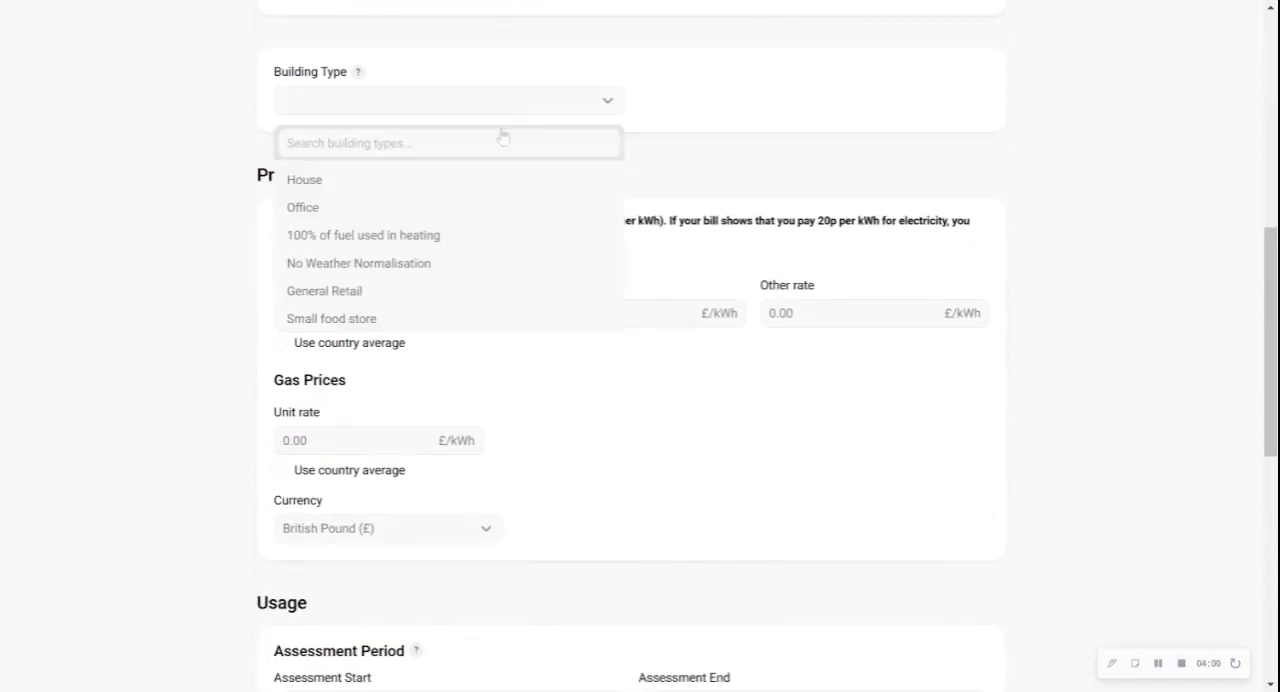
pyautogui.click(452, 212)
# Apply the country average to both the electricity and gas prices
pyautogui.scroll(-1, 486, 363)
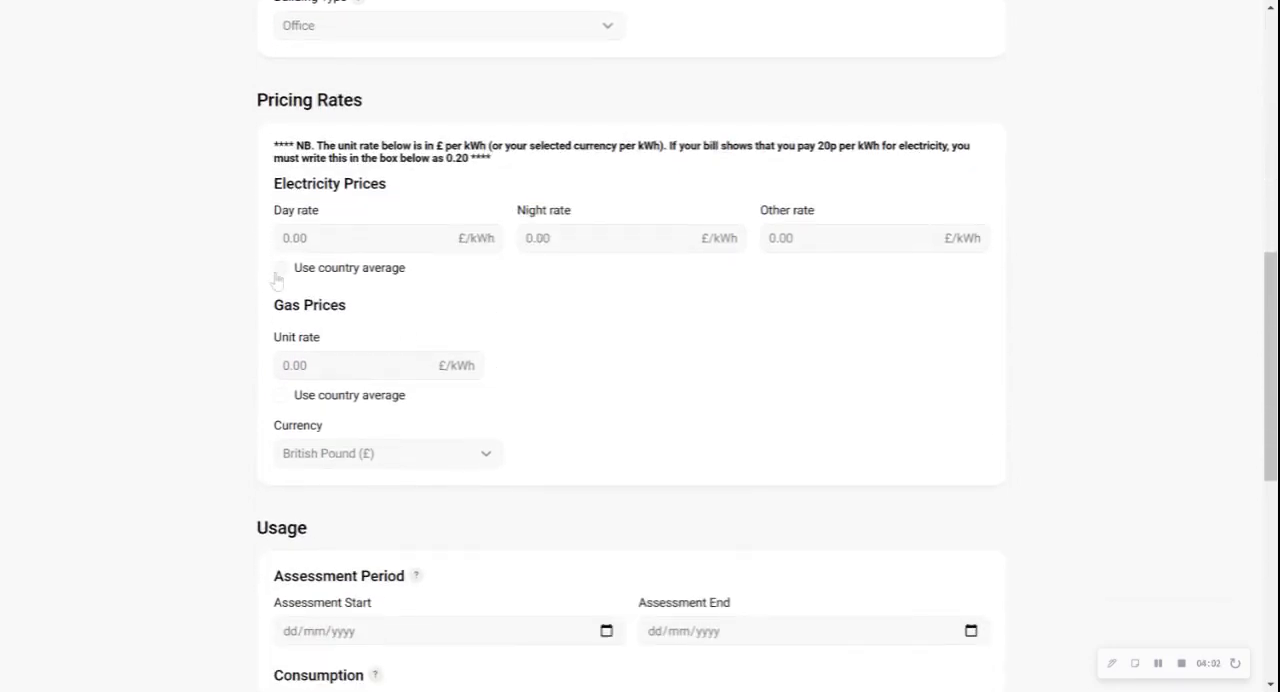
pyautogui.click(280, 268)
pyautogui.click(281, 396)
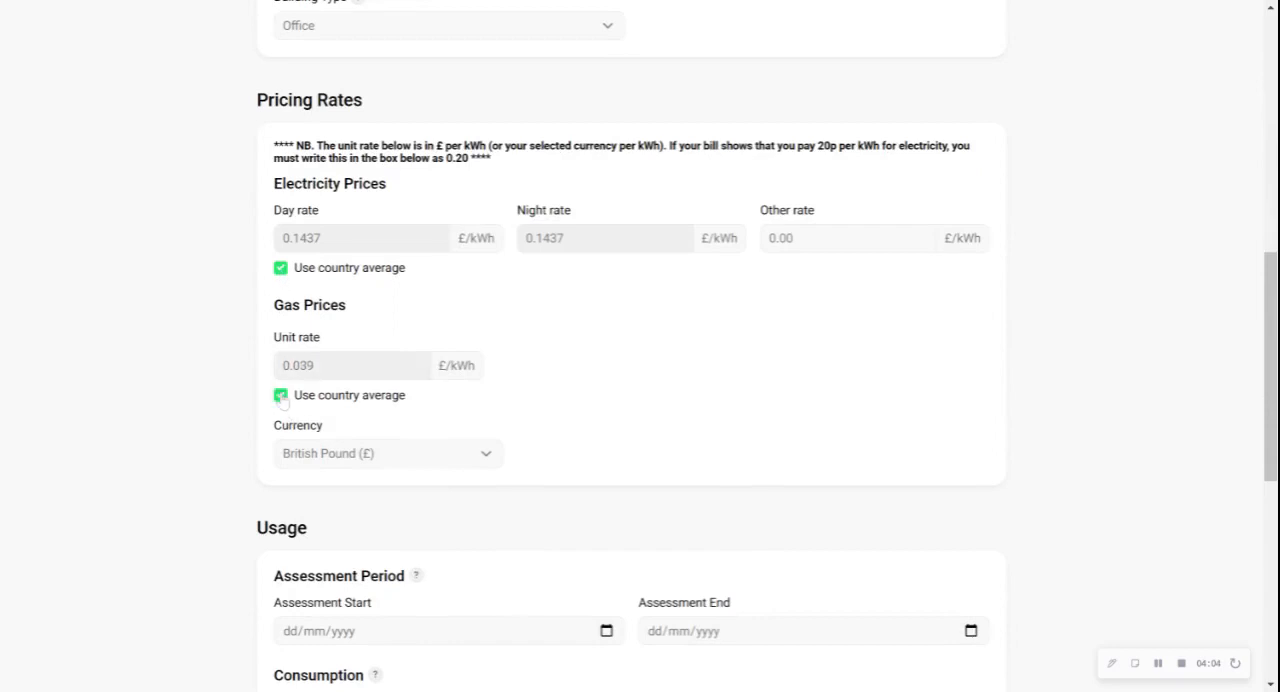
# Turn off both country averages and set the gas unit rate to 0.06 and the electricity day rate to 0.21 £/kWh
pyautogui.click(281, 396)
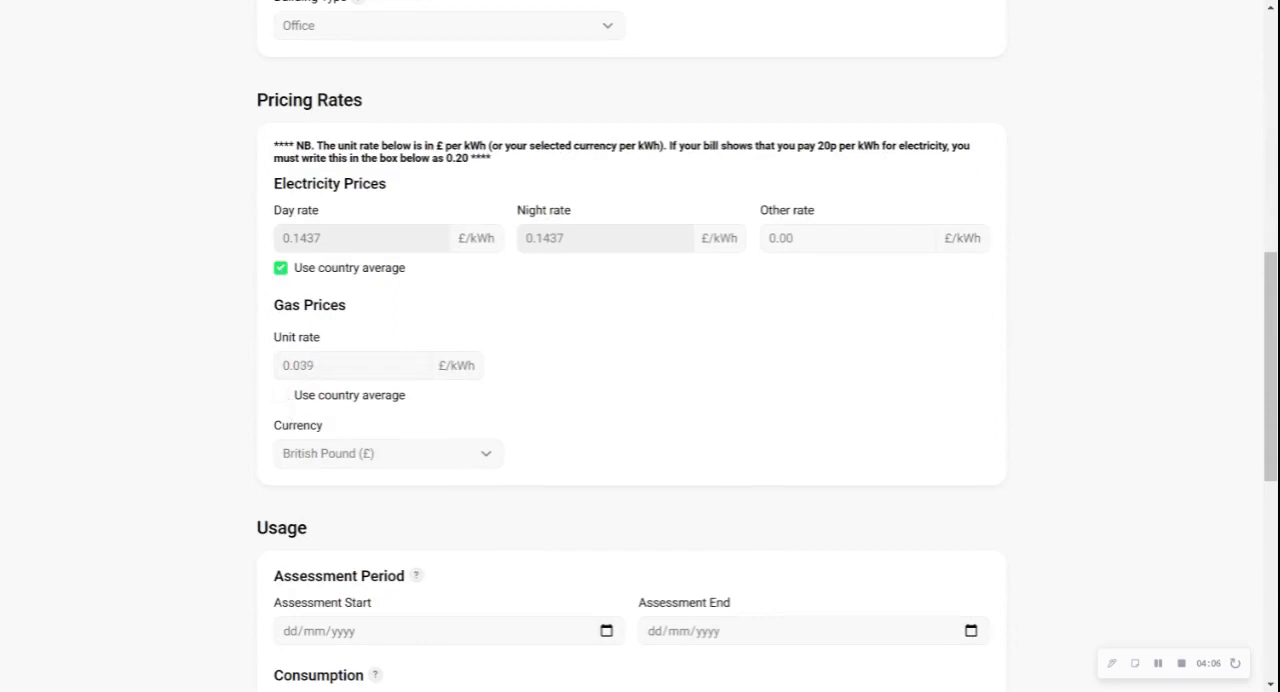
pyautogui.moveTo(298, 365); pyautogui.dragTo(315, 366)
pyautogui.write('6')
pyautogui.click(282, 267)
pyautogui.moveTo(290, 238); pyautogui.dragTo(467, 278)
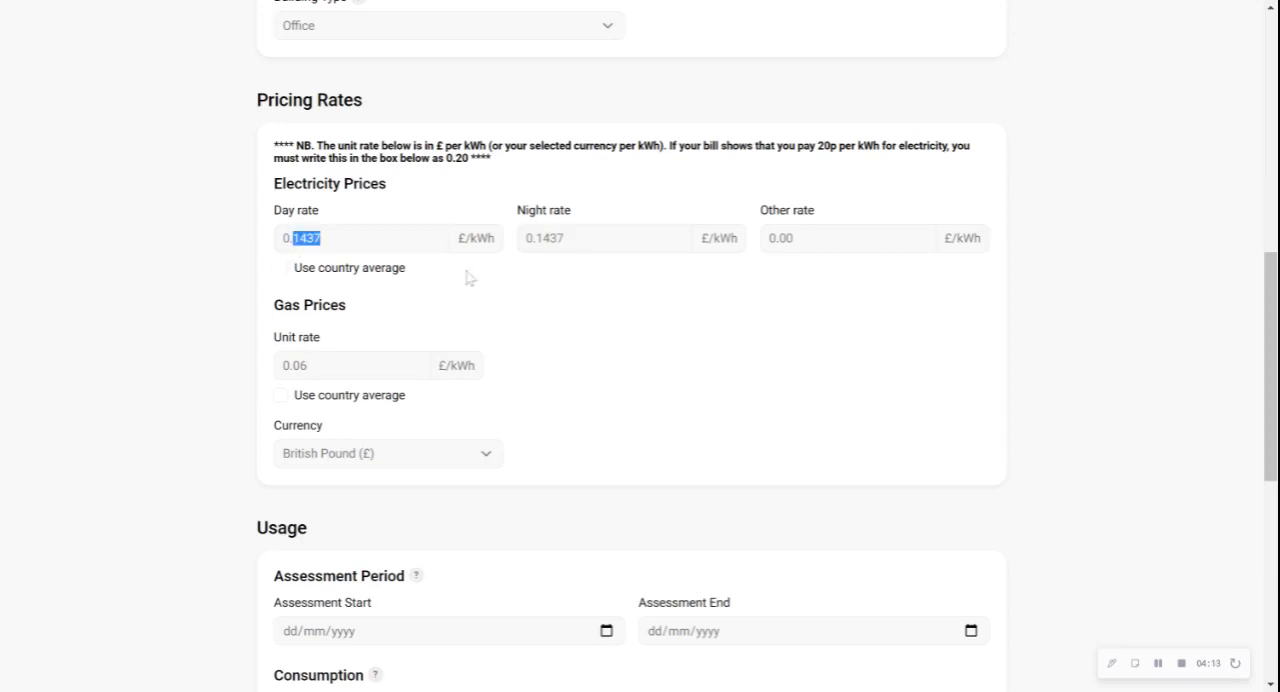
pyautogui.write('21')
# Set the assessment period from 01/01/2021 to 01/01/2022 and the heating fuel consumption to 100000 kWh
pyautogui.scroll(-3, 549, 351)
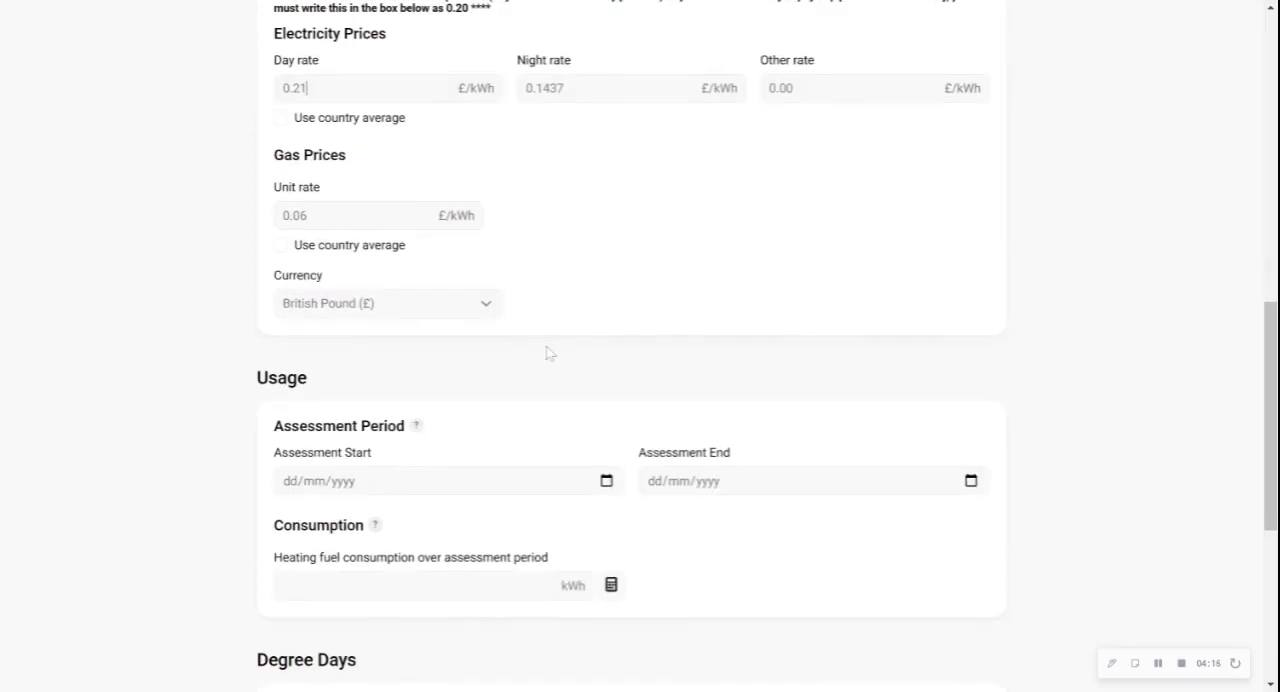
pyautogui.click(290, 391)
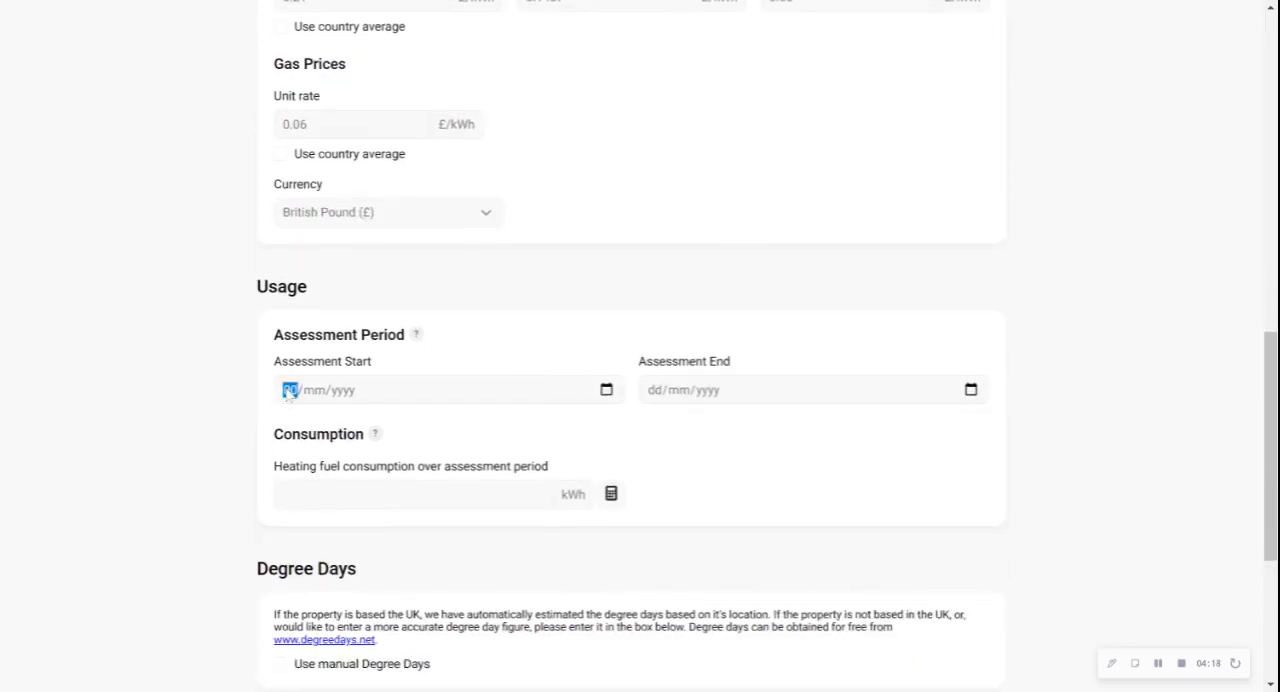
pyautogui.write('0101202')
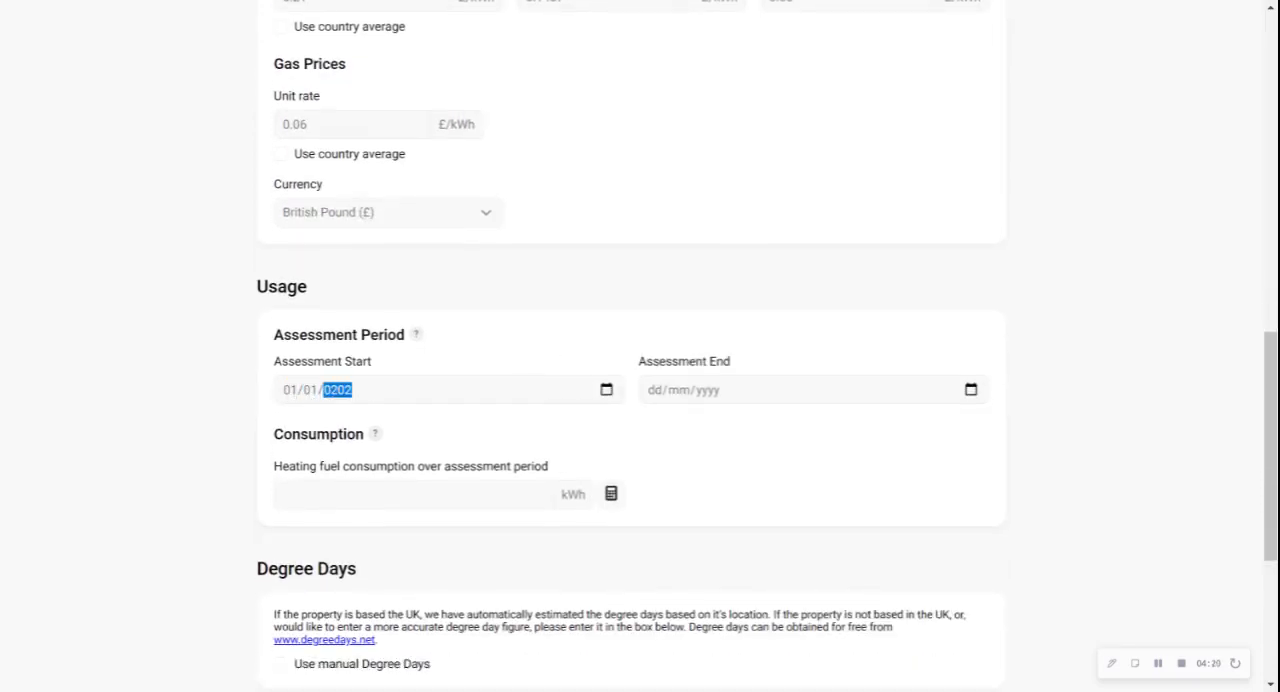
pyautogui.click(654, 392)
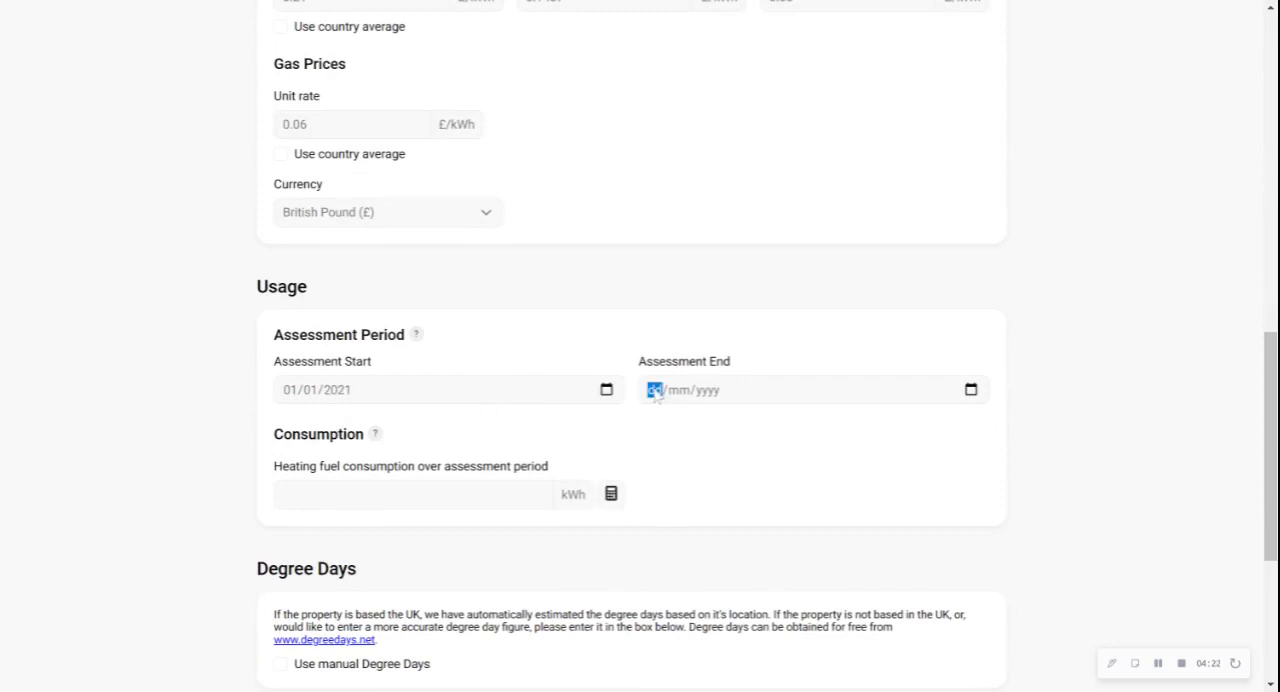
pyautogui.write('01/00/yyyy')
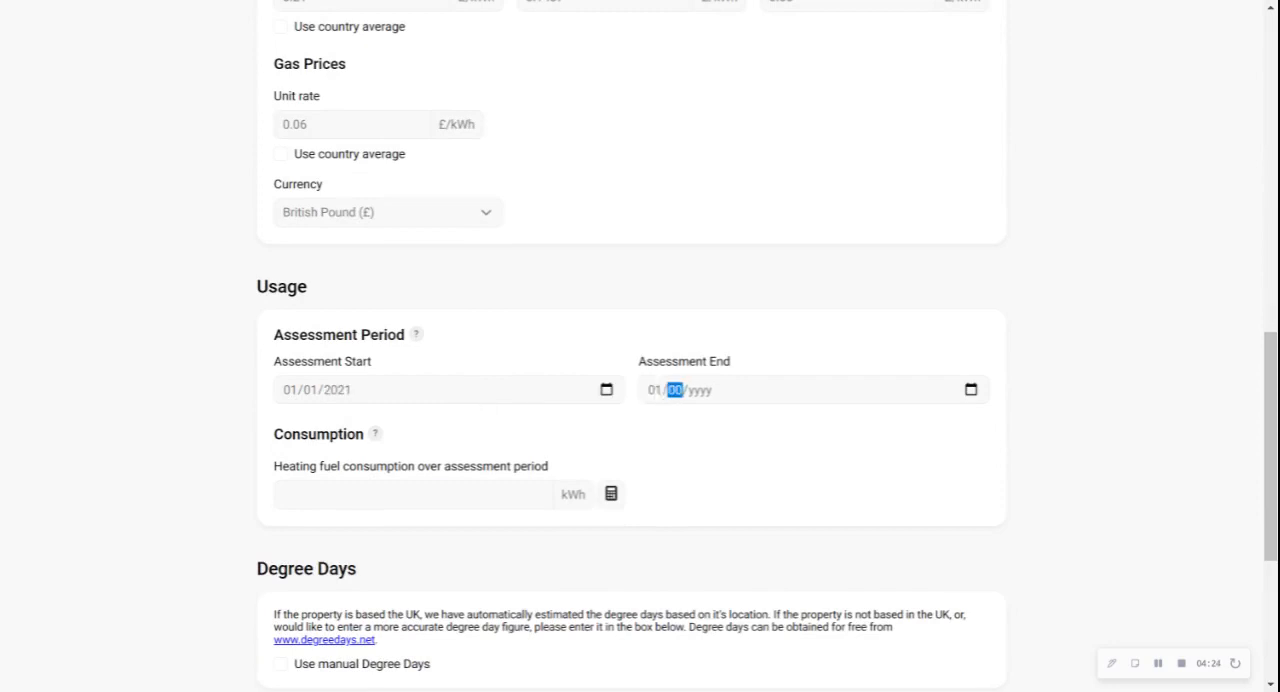
pyautogui.write('1/0020')
pyautogui.click(857, 296)
pyautogui.scroll(-1, 855, 295)
pyautogui.scroll(10, 855, 295)
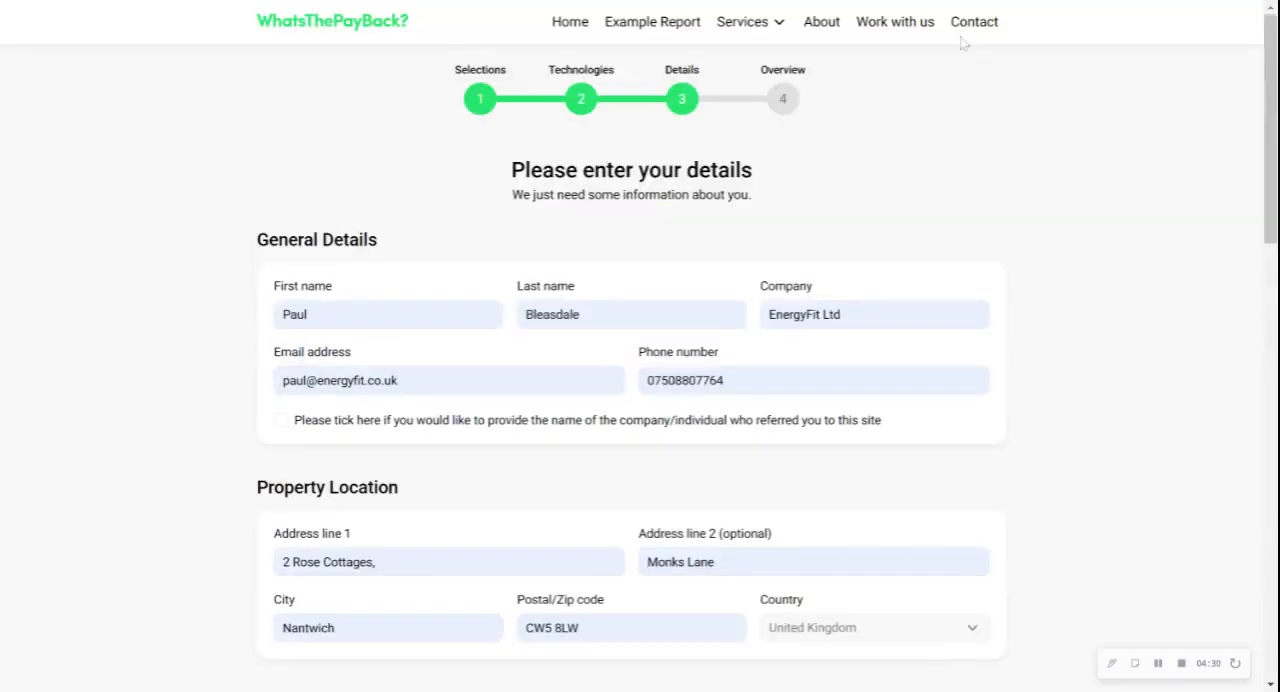
pyautogui.scroll(-10, 926, 126)
pyautogui.scroll(-5, 395, 327)
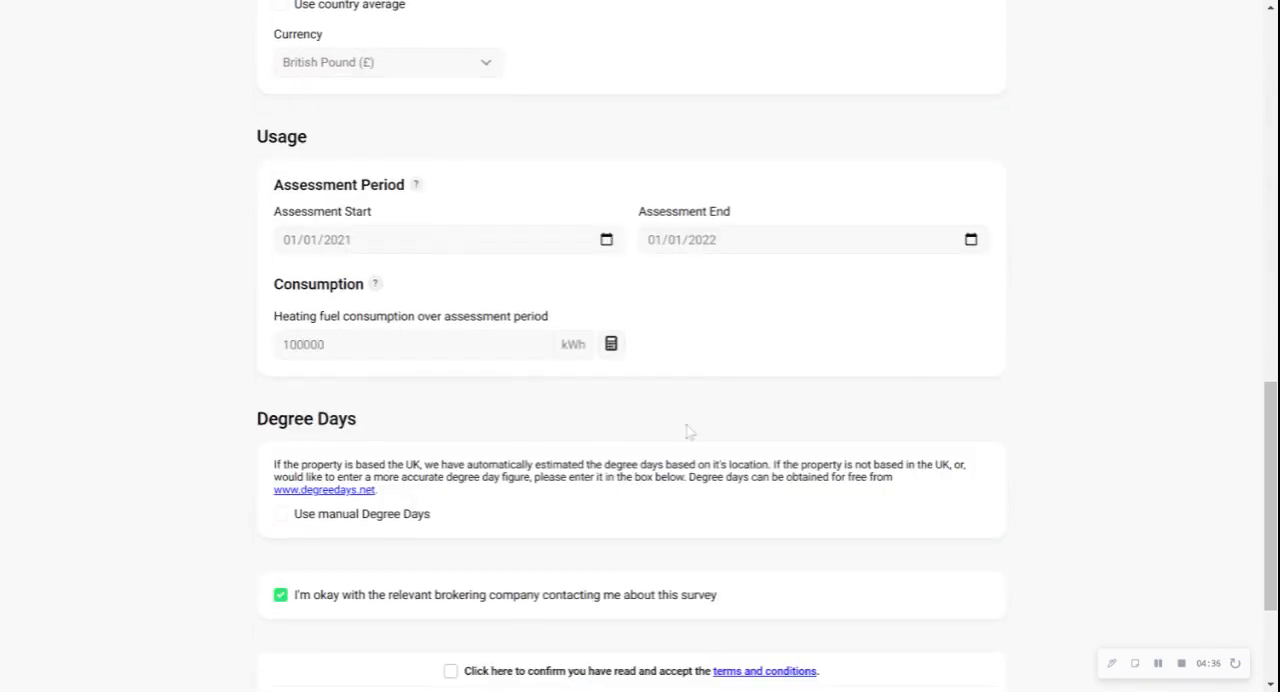
# Accept the terms and conditions and finish the survey
pyautogui.scroll(-2, 686, 431)
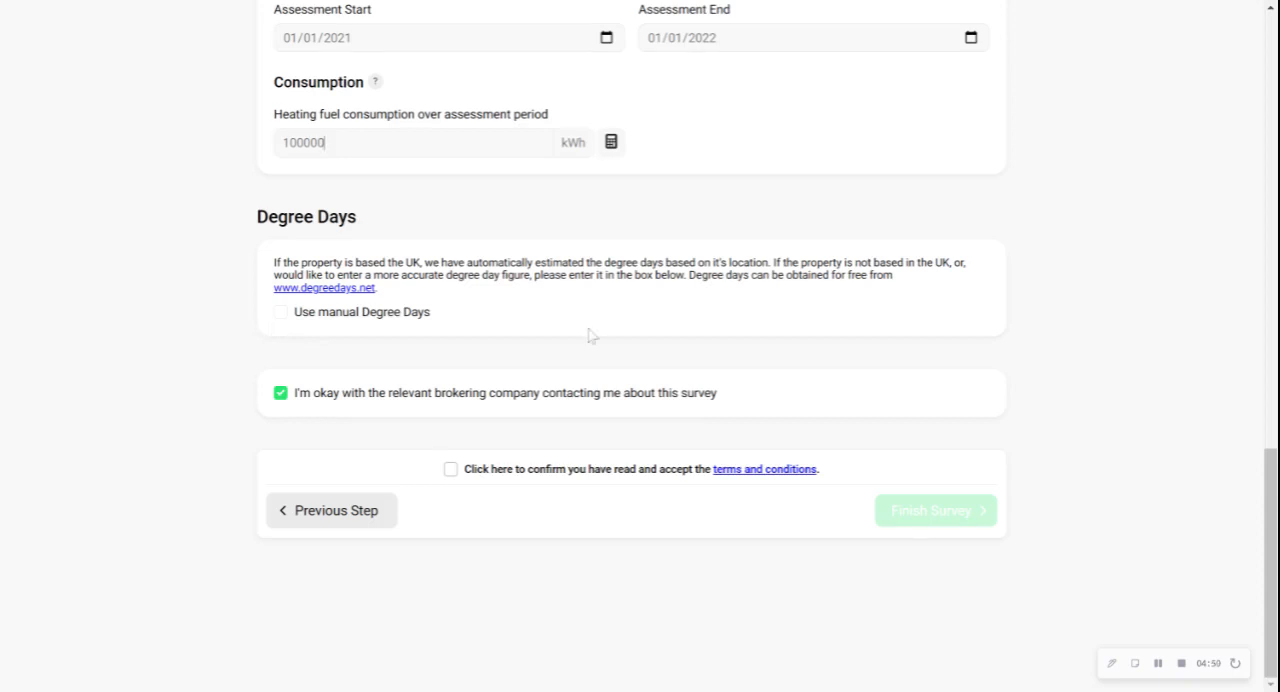
pyautogui.click(452, 469)
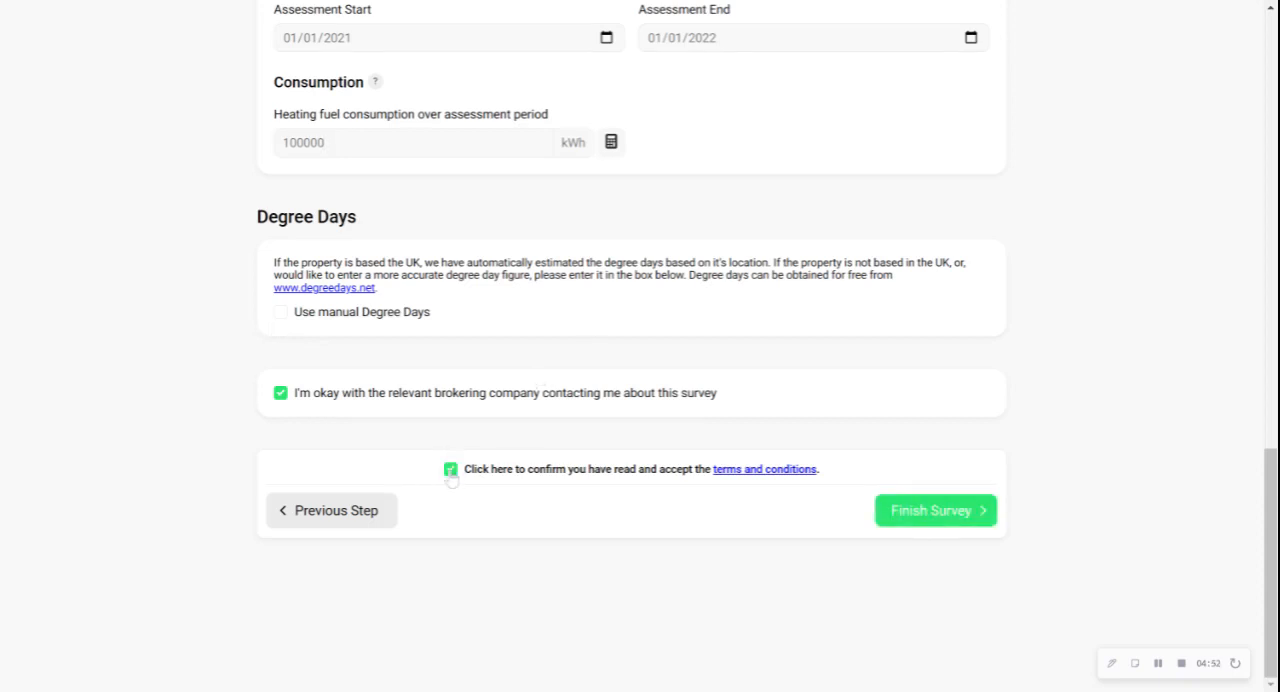
pyautogui.click(910, 512)
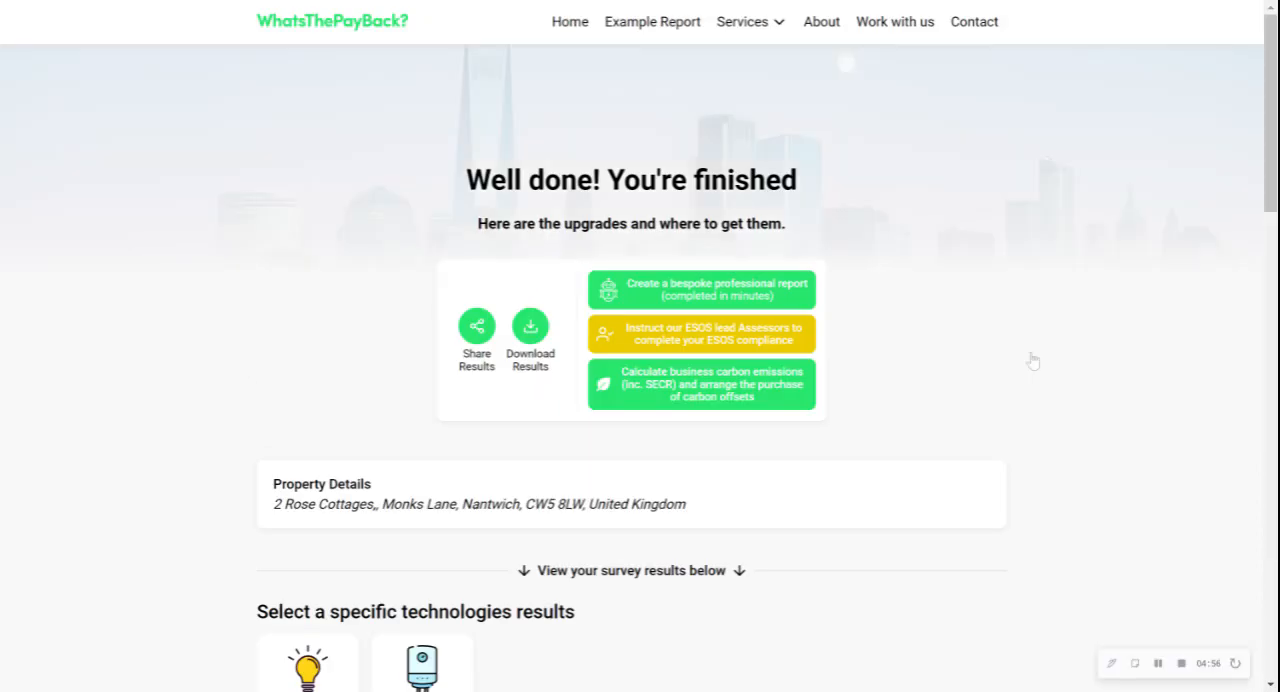
# Review the survey results for Energy Efficient Lighting and Boiler Replacement, including savings, costs, ROI, carbon savings and recommended products
pyautogui.scroll(-5, 1033, 361)
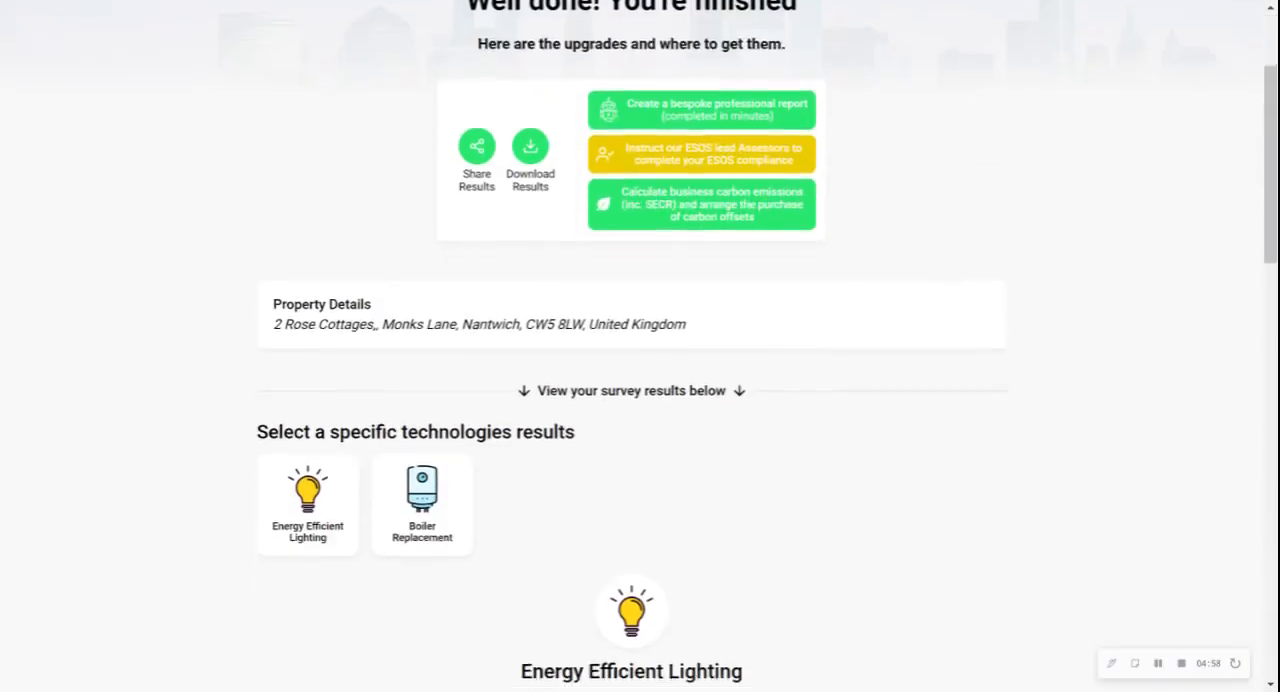
pyautogui.scroll(-5, 767, 346)
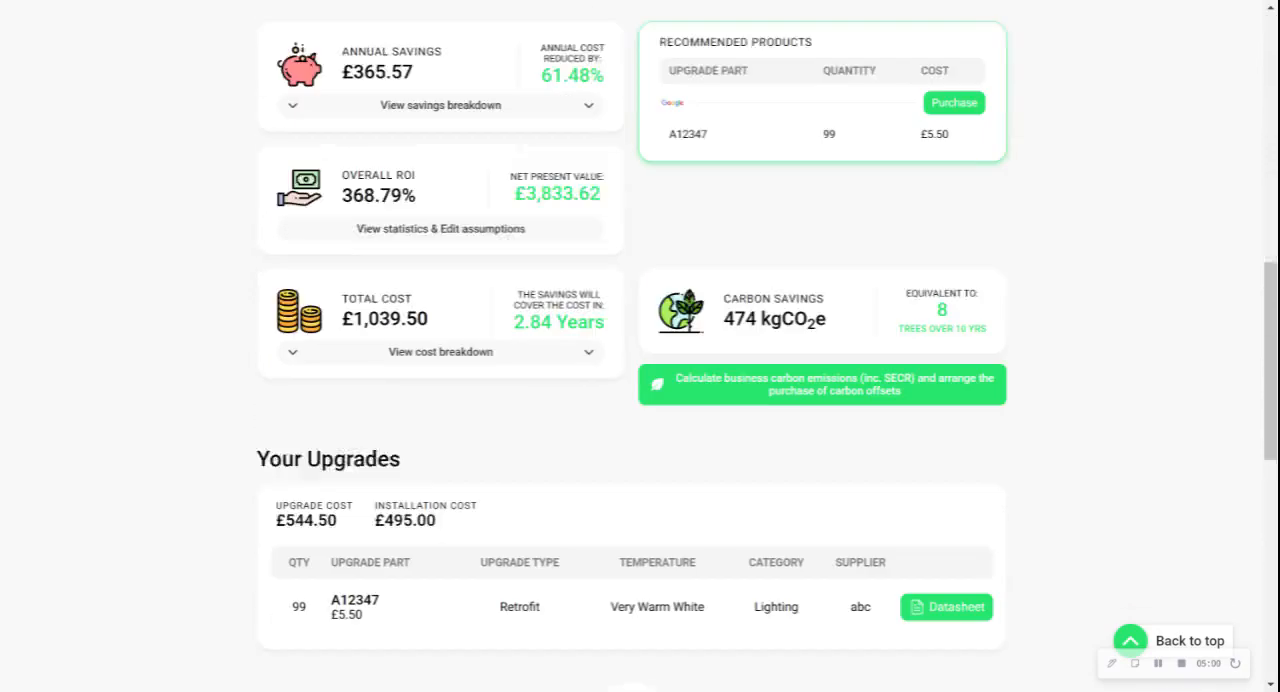
pyautogui.scroll(4, 890, 384)
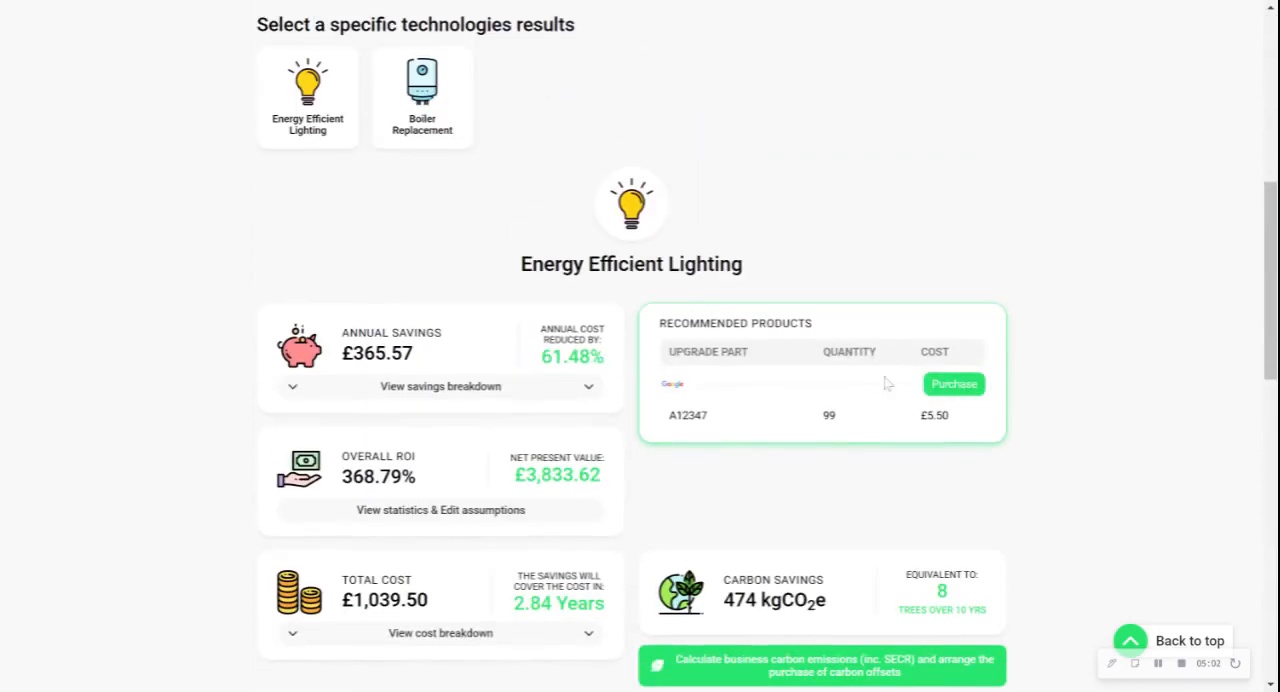
pyautogui.scroll(-5, 1046, 382)
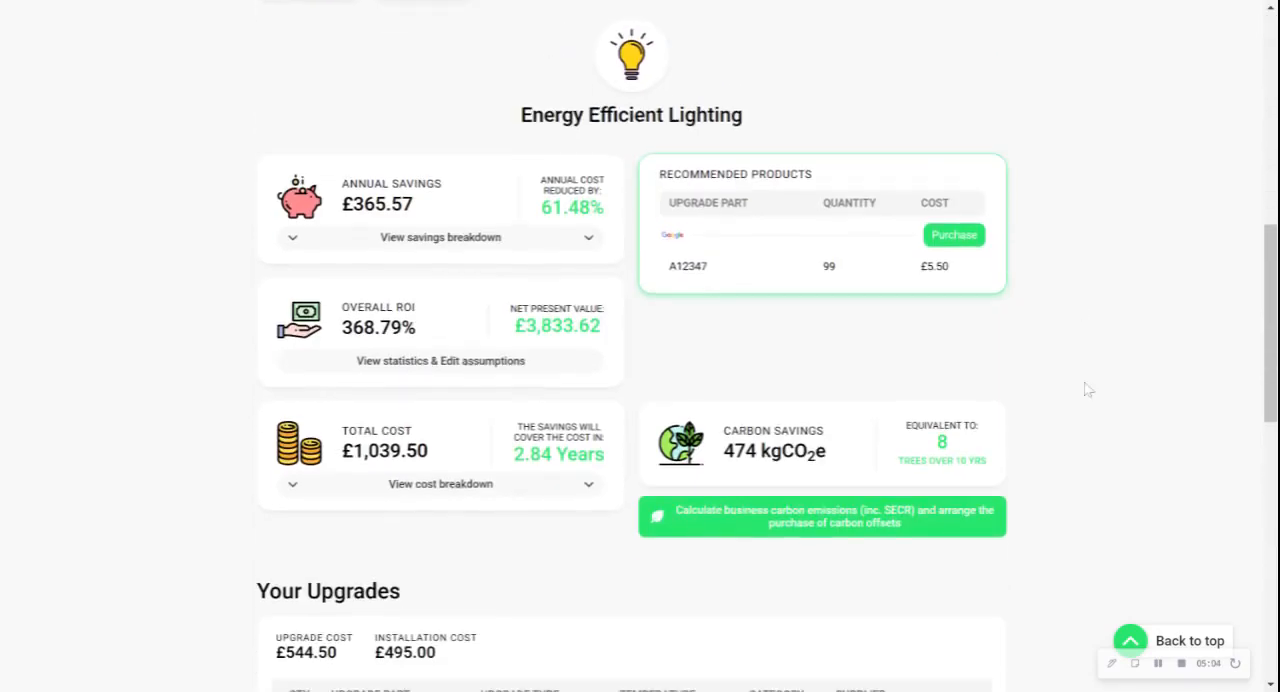
pyautogui.scroll(-4, 1088, 389)
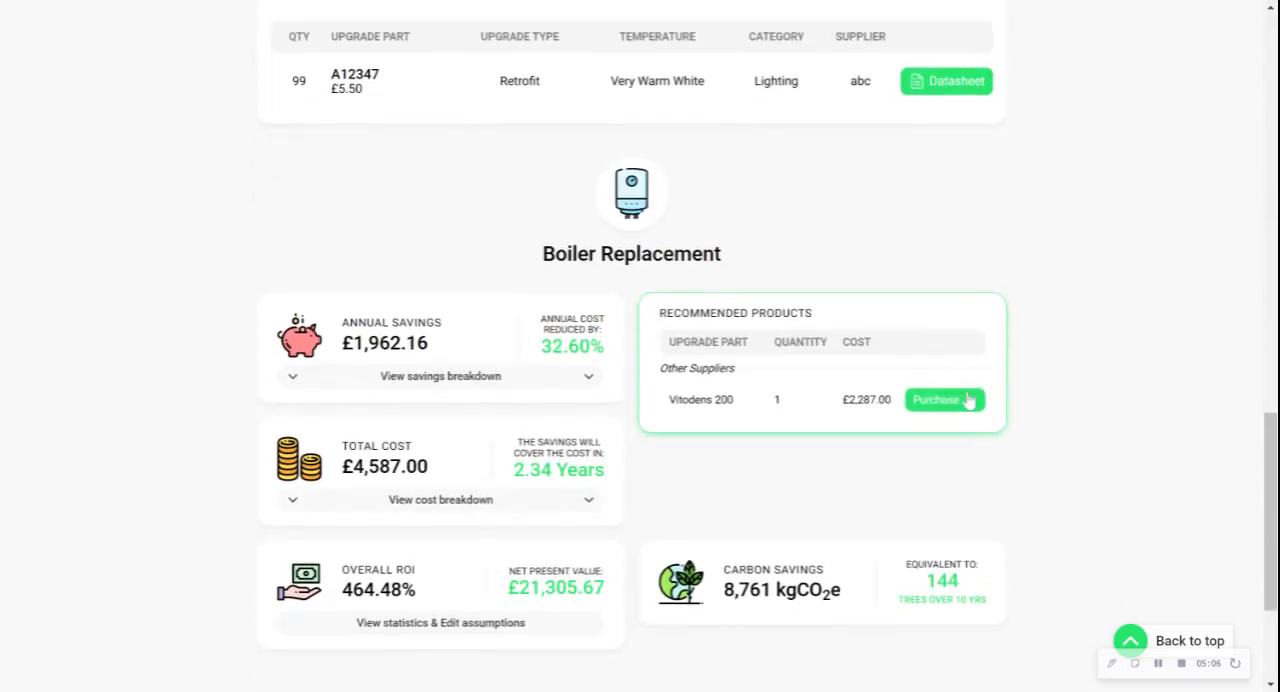
pyautogui.scroll(-2, 1024, 542)
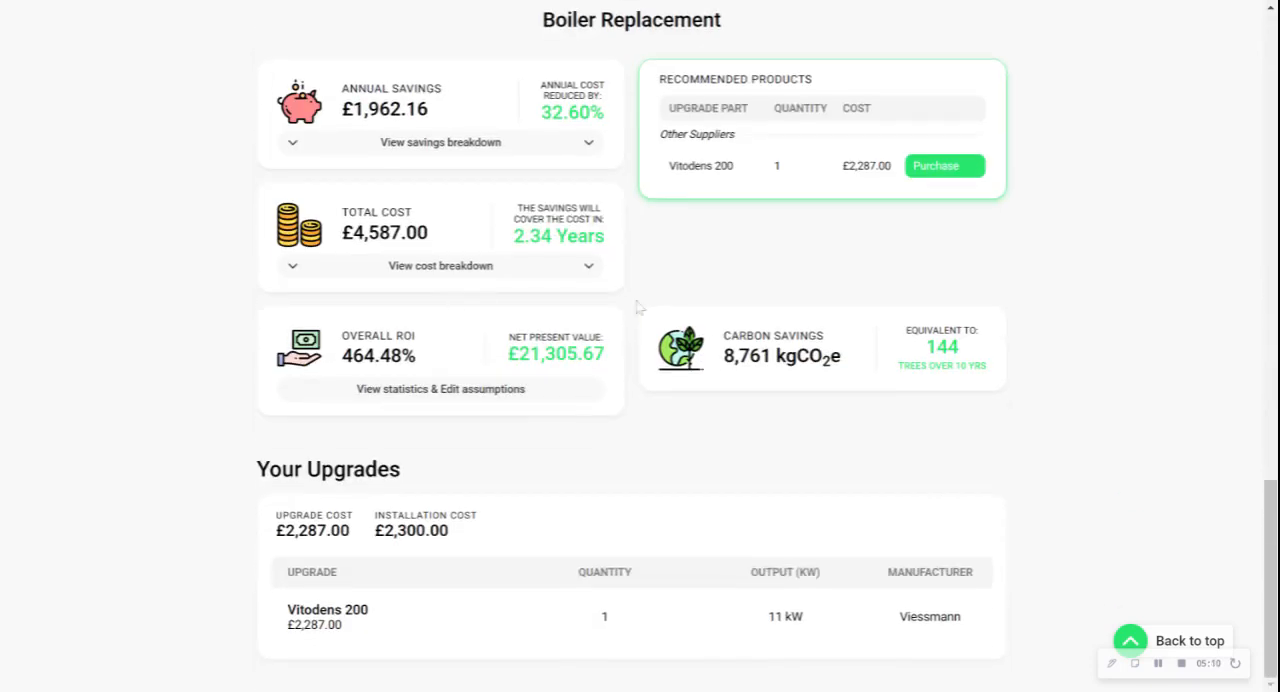
# Expand the cost and savings breakdowns for Boiler Replacement to examine them, and collapse the cost breakdown again
pyautogui.click(572, 278)
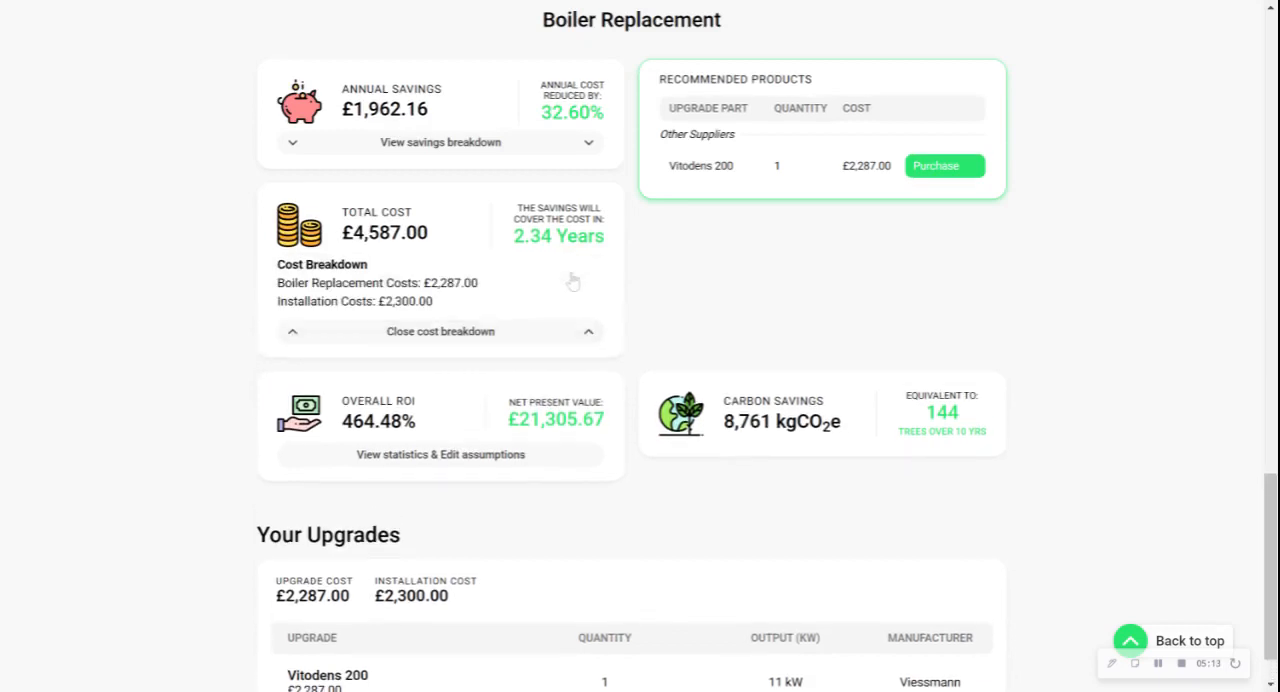
pyautogui.click(587, 148)
pyautogui.scroll(-3, 132, 284)
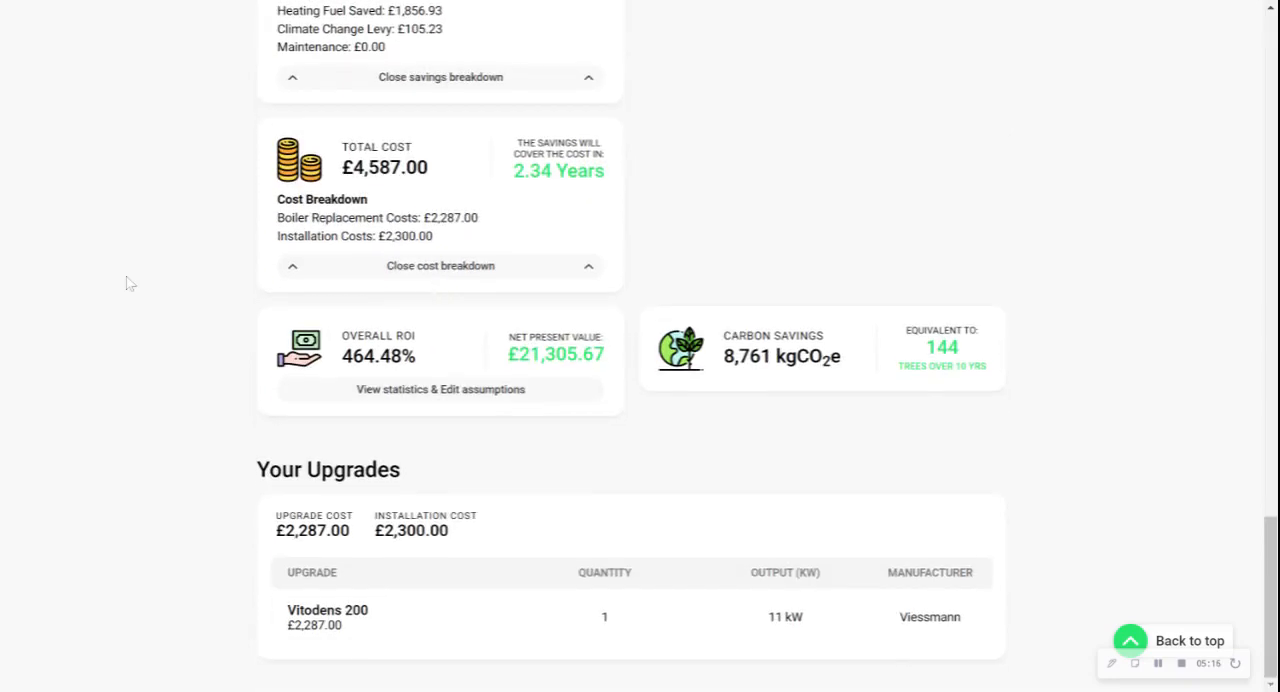
pyautogui.click(397, 270)
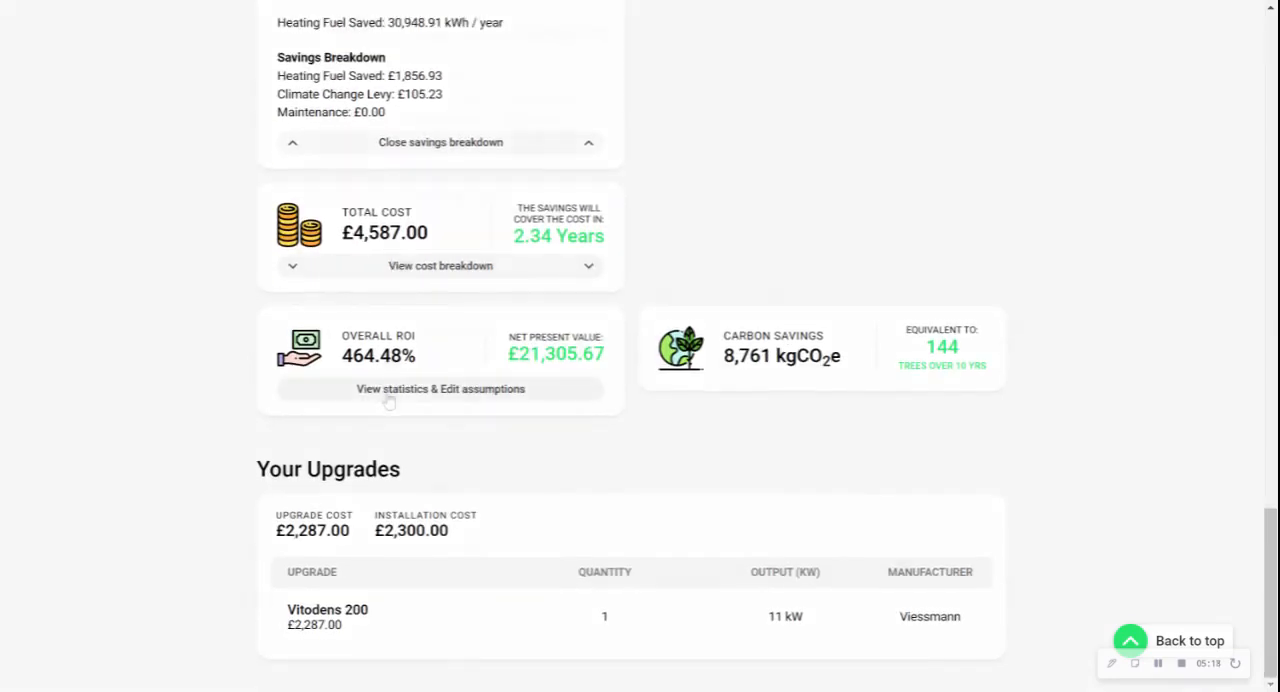
# Examine the Boiler Replacement yearly statistics and assumptions, close them without saving changes, and return to the Energy Efficient Lighting results
pyautogui.click(390, 392)
pyautogui.scroll(-3, 490, 465)
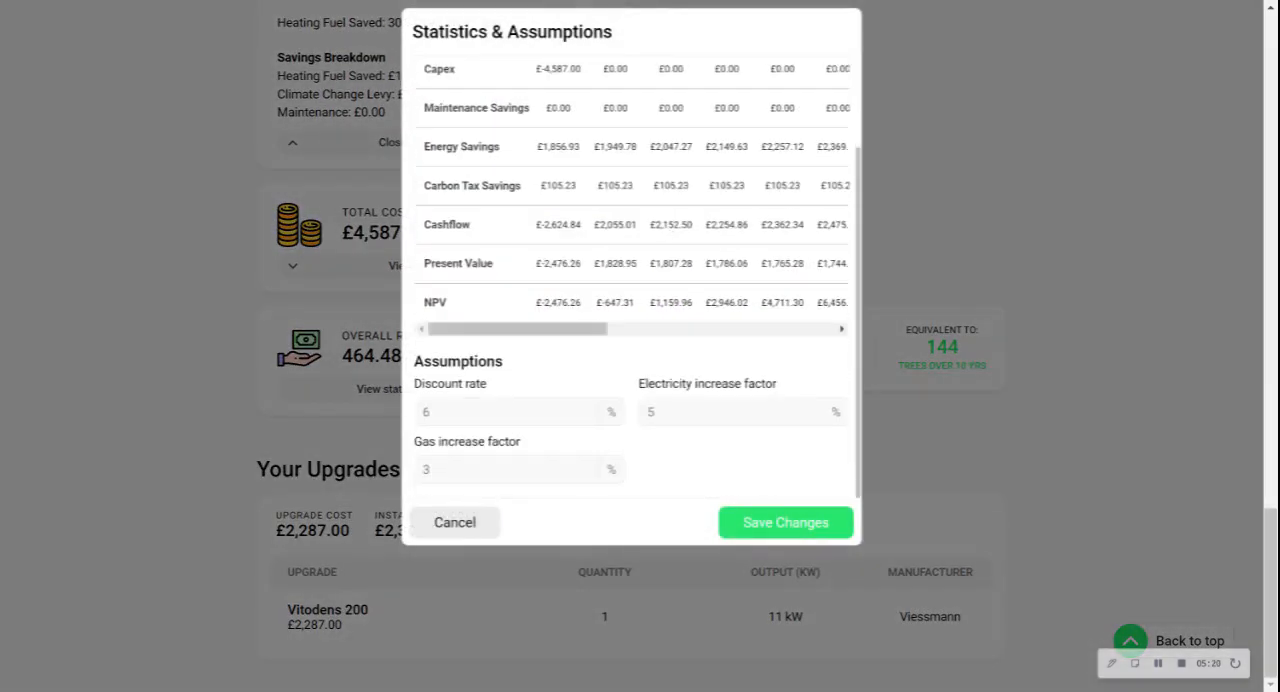
pyautogui.click(455, 522)
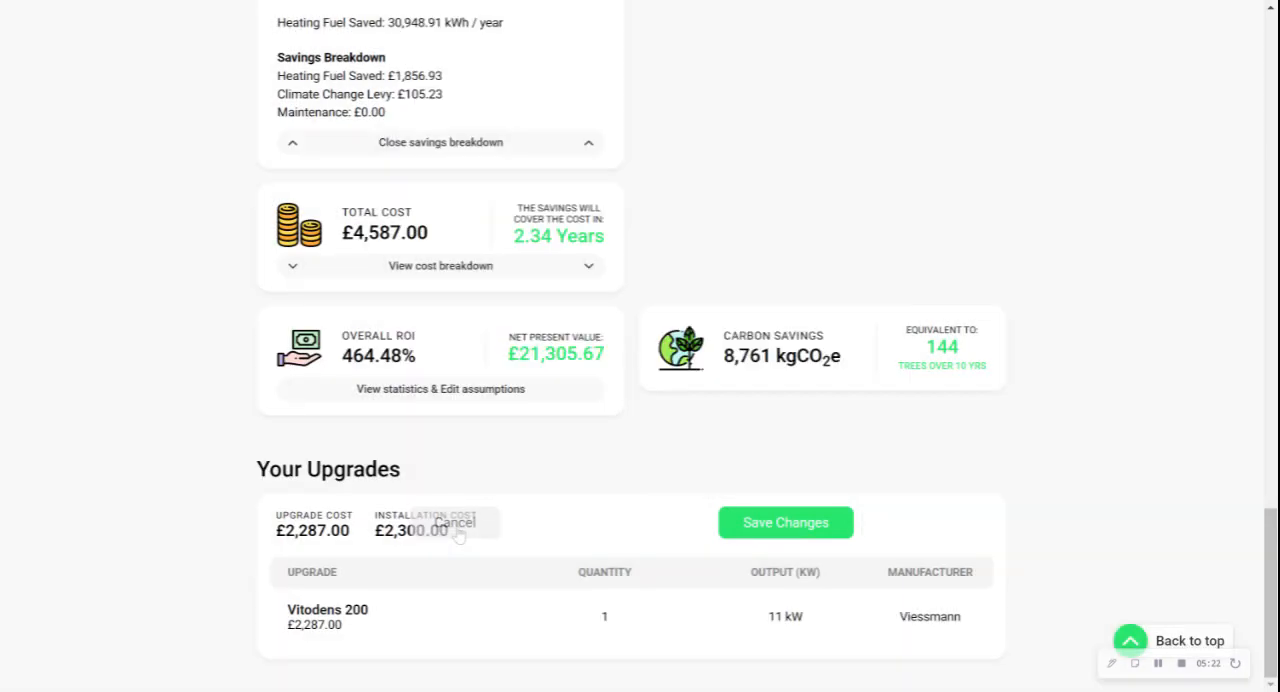
pyautogui.scroll(20, 641, 501)
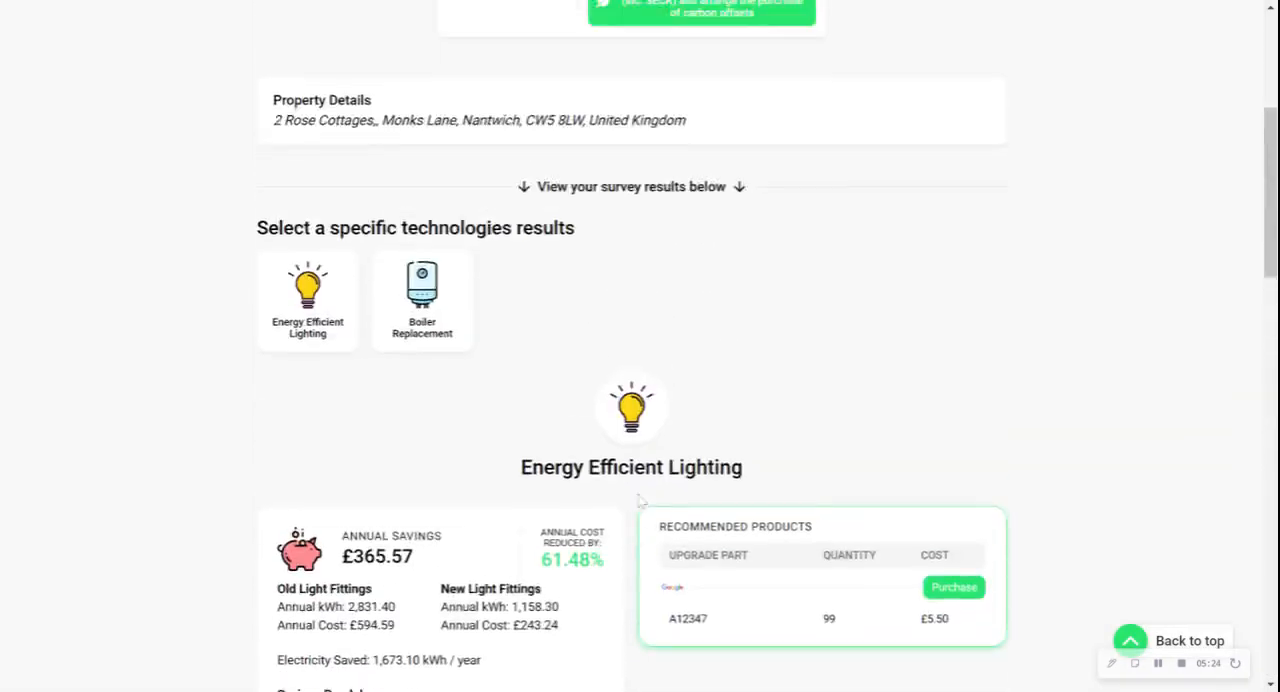